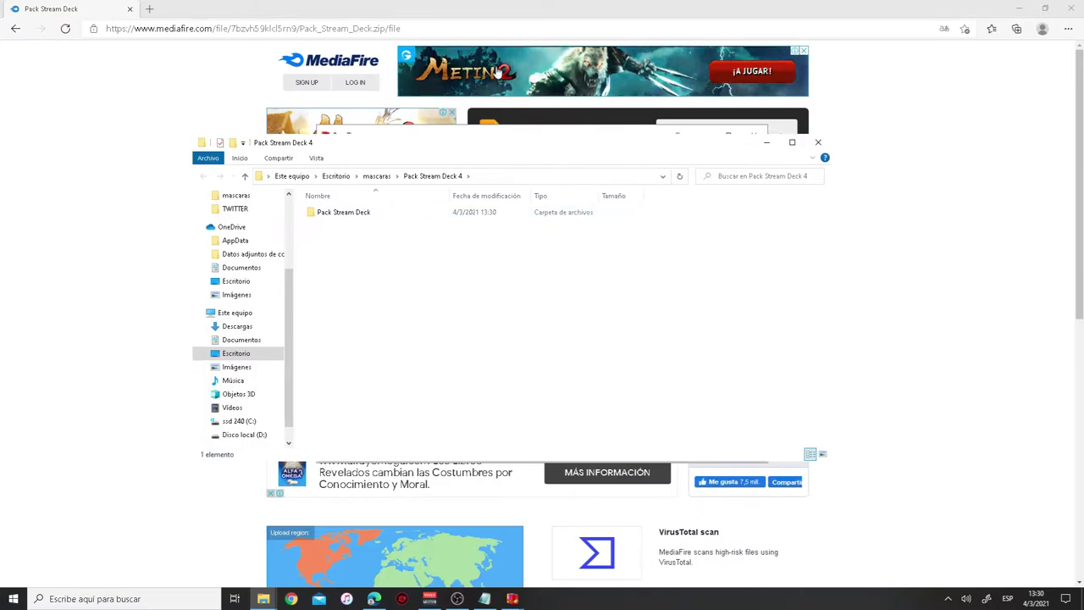
Close the BreeZip extraction window and open the HID MACRO folder inside the extracted Pack Stream Deck folder.
click(347, 213)
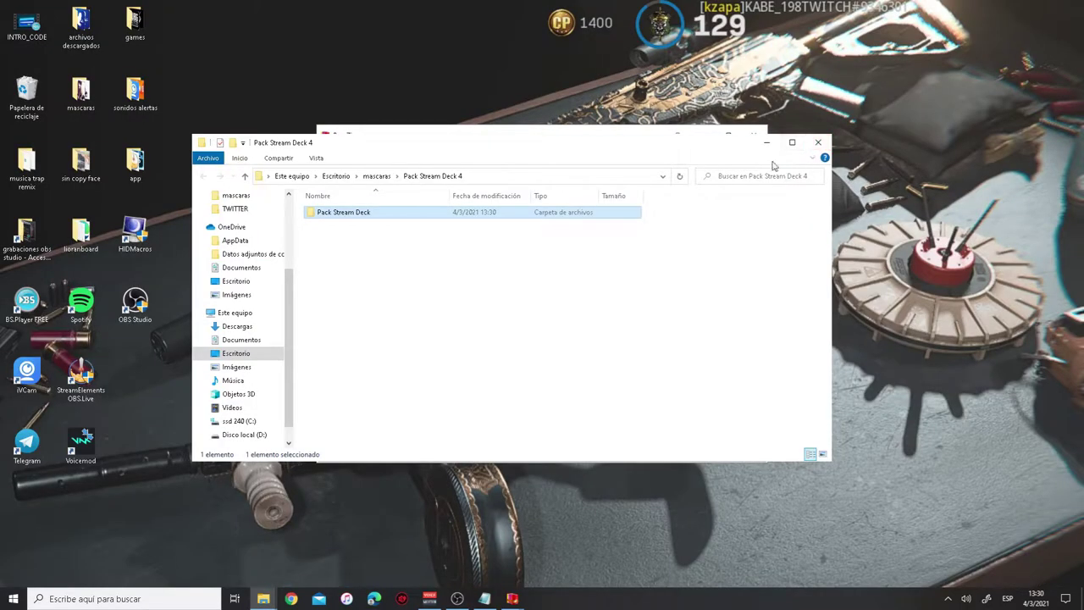
drag(719, 151, 712, 205)
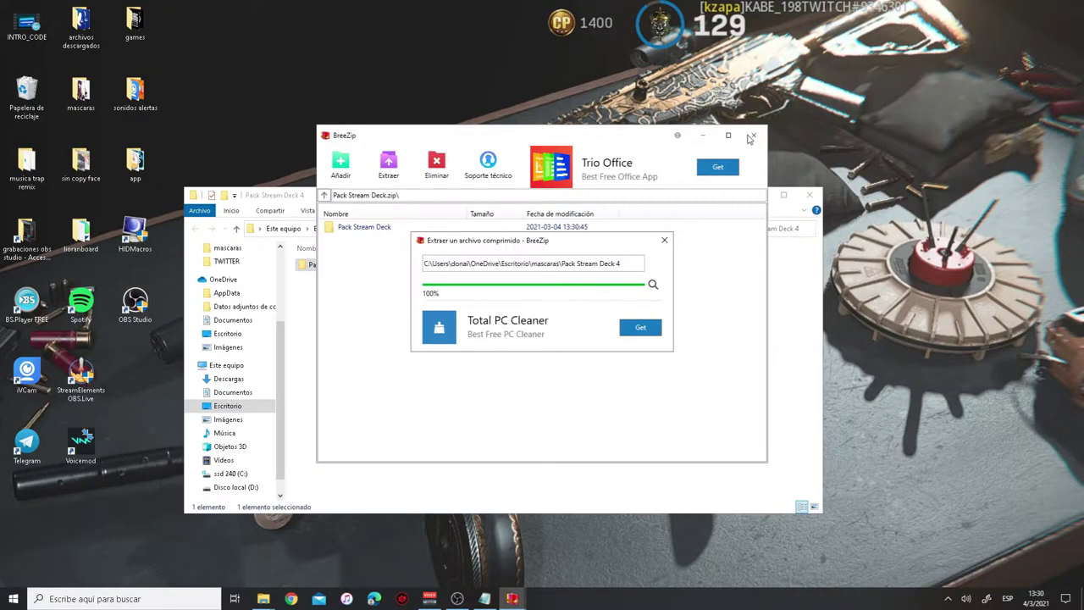
click(754, 135)
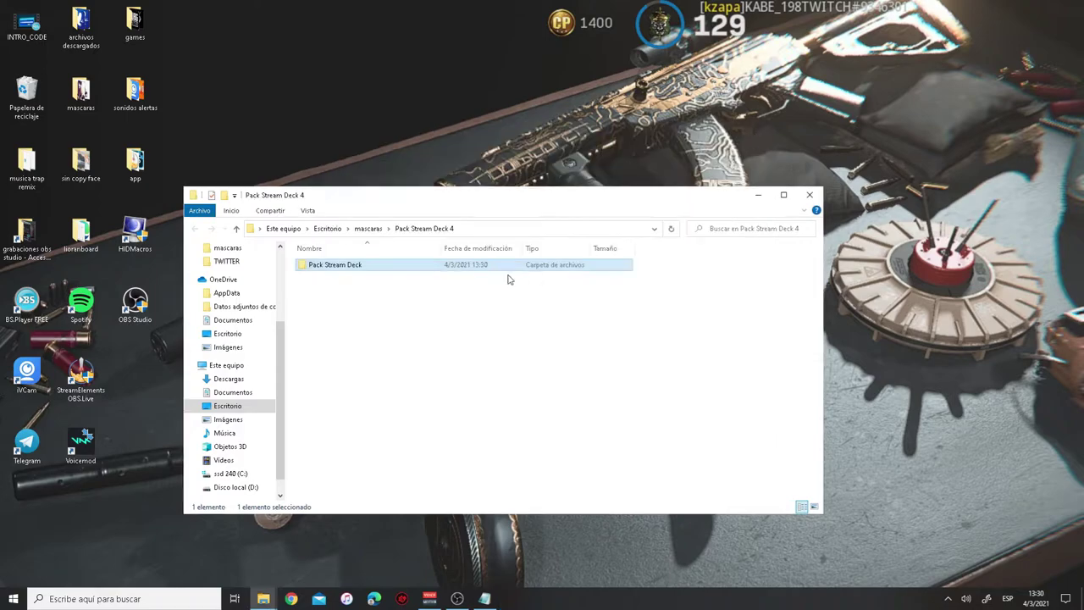
double_click(377, 265)
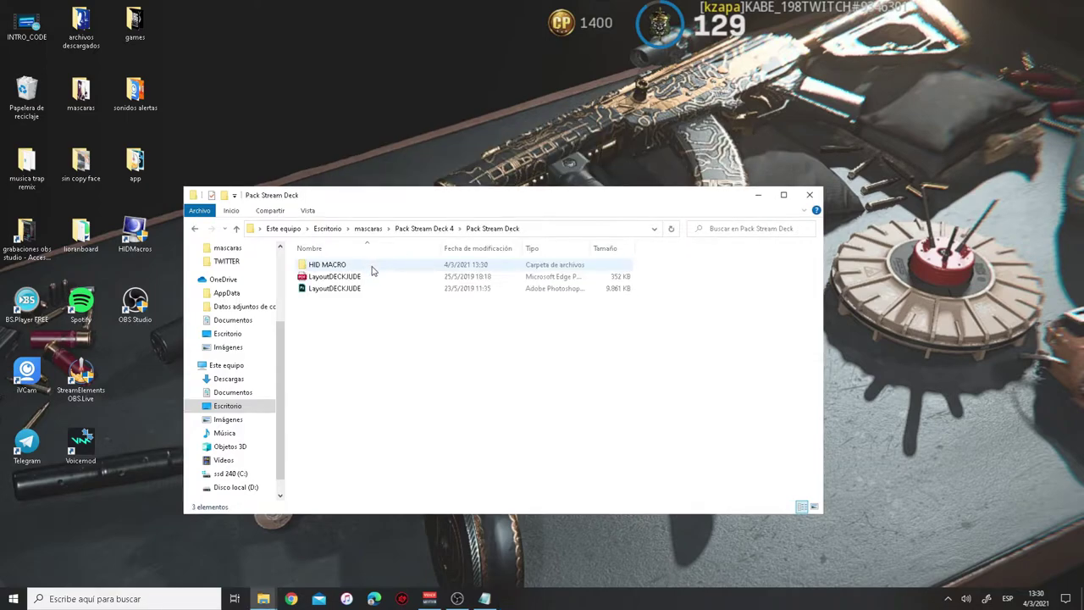
double_click(314, 266)
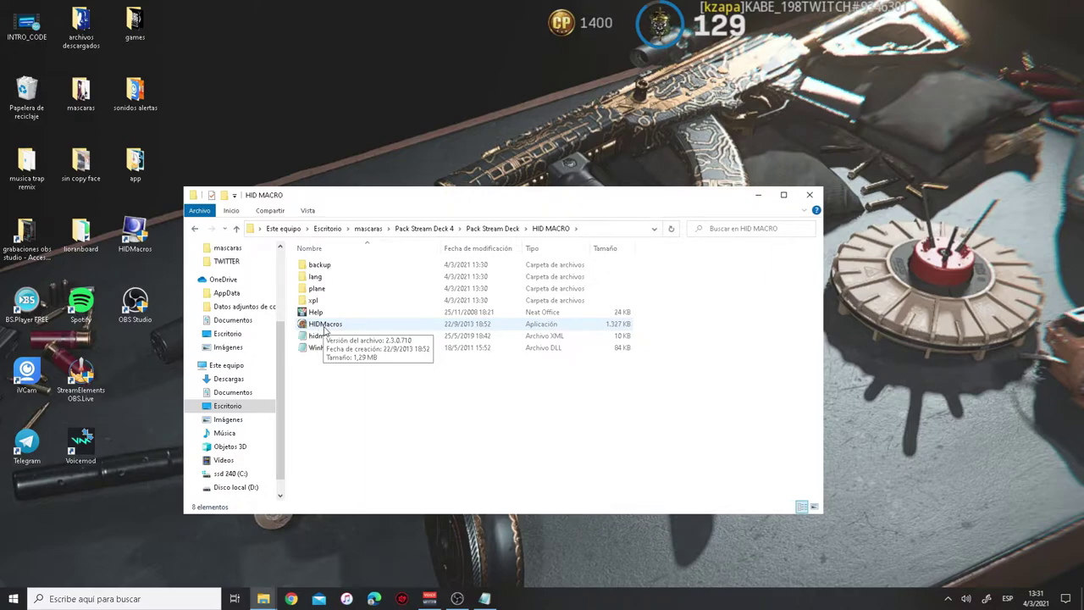
Set the HIDMacros application to always run as administrator in its compatibility properties.
right_click(324, 328)
click(337, 320)
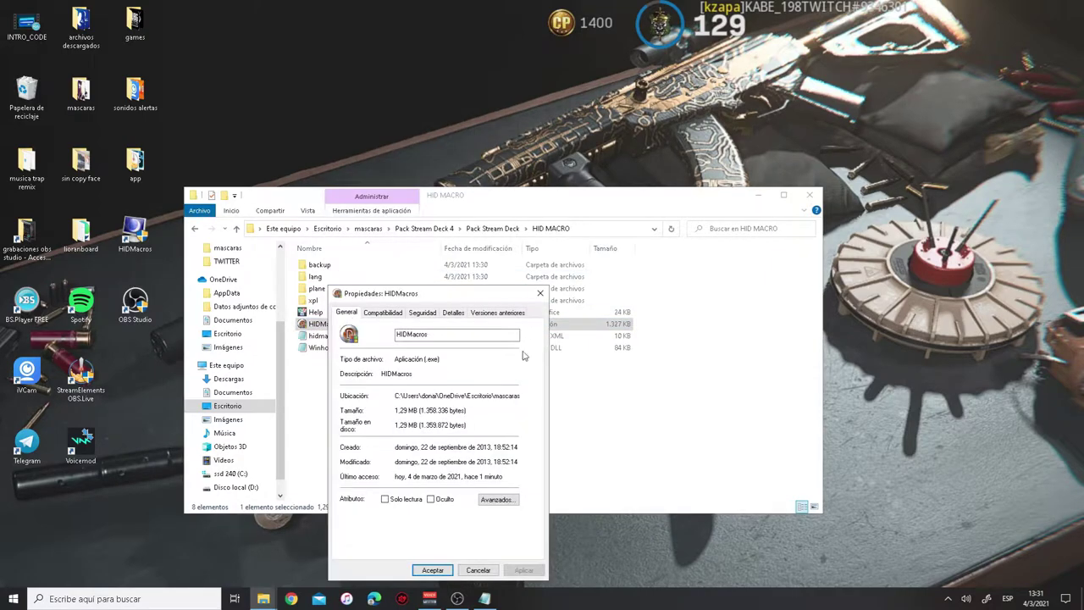
click(384, 313)
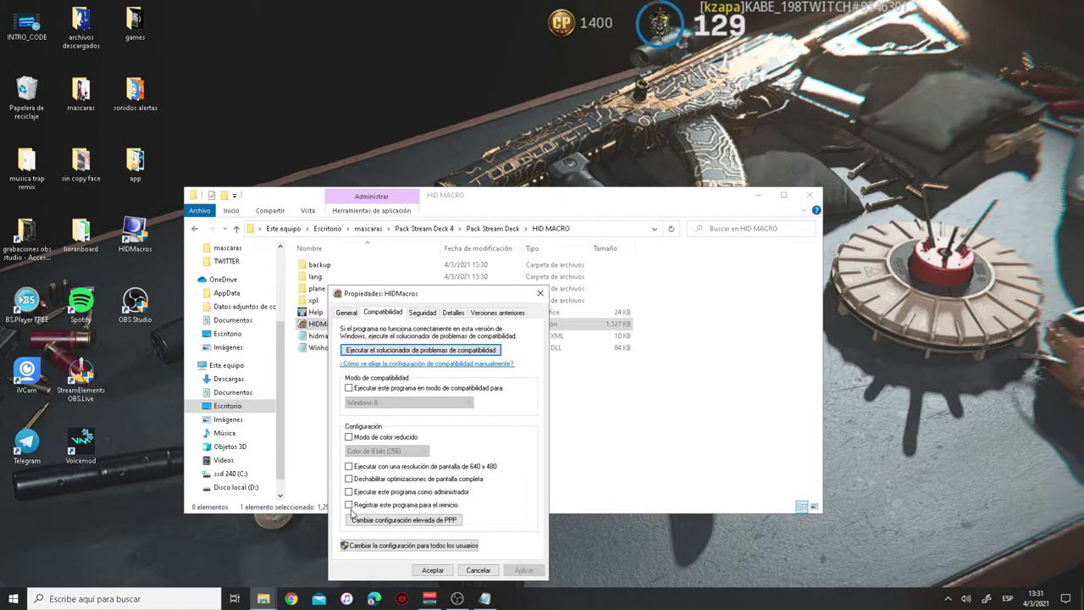
click(348, 492)
click(525, 570)
click(433, 570)
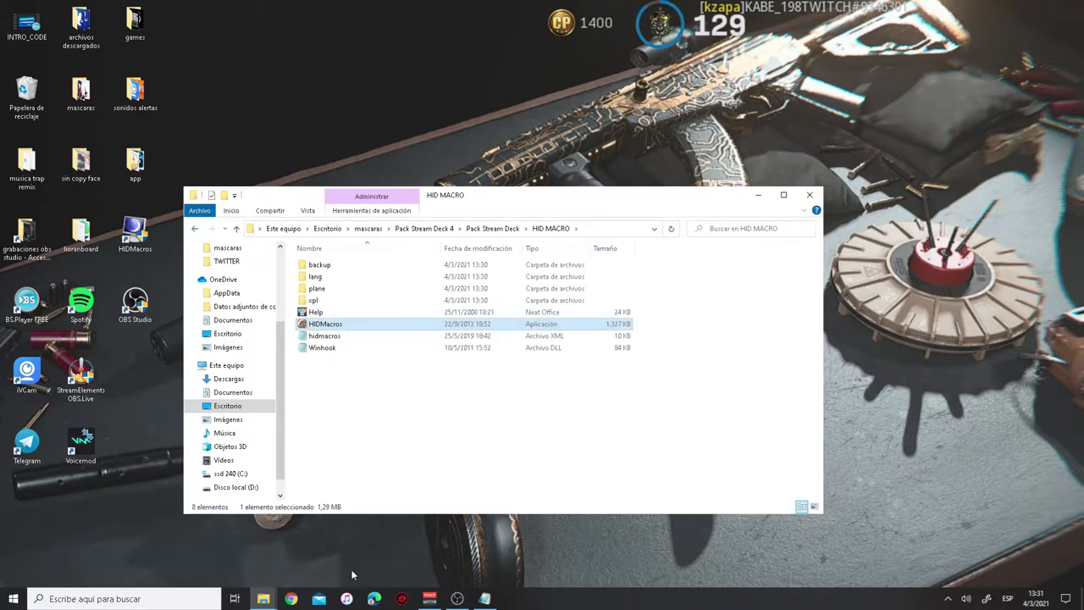
Launch HIDMacros from the HID MACRO folder and arrange its window on the desktop, taller than its restored size.
right_click(320, 330)
click(339, 60)
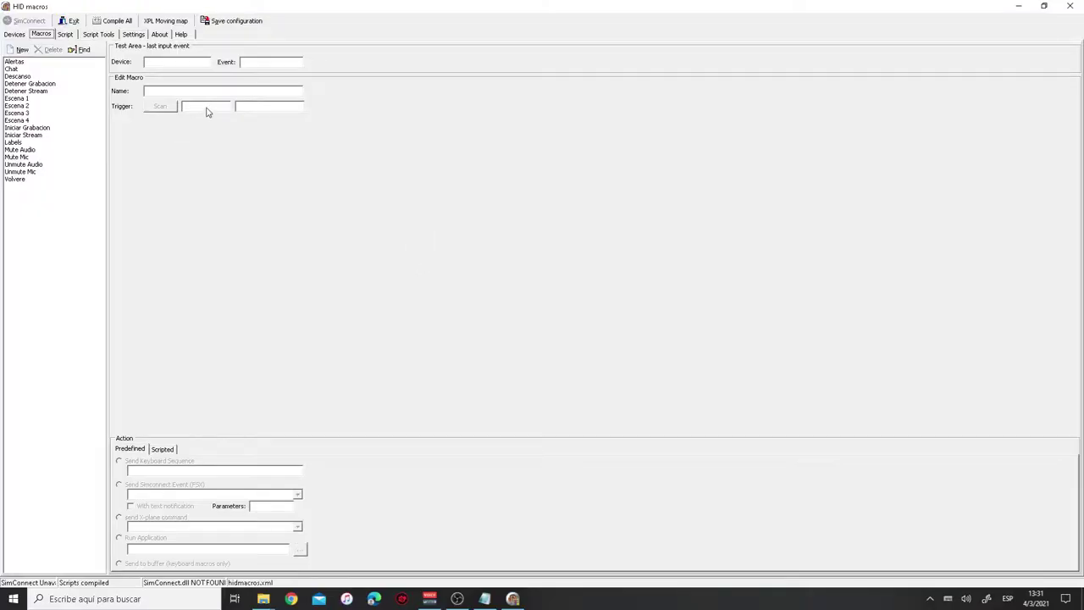
drag(305, 5, 490, 153)
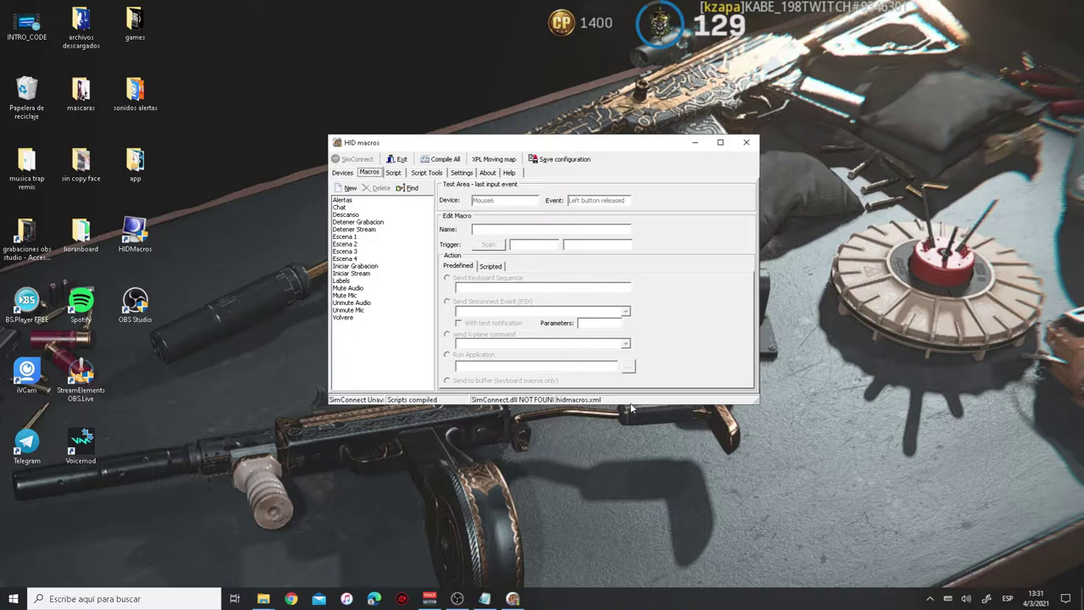
drag(630, 404, 630, 515)
drag(452, 144, 406, 99)
Examine the triggers and scripted actions of the preset macros from Alertas through Escena 4.
click(296, 156)
click(297, 163)
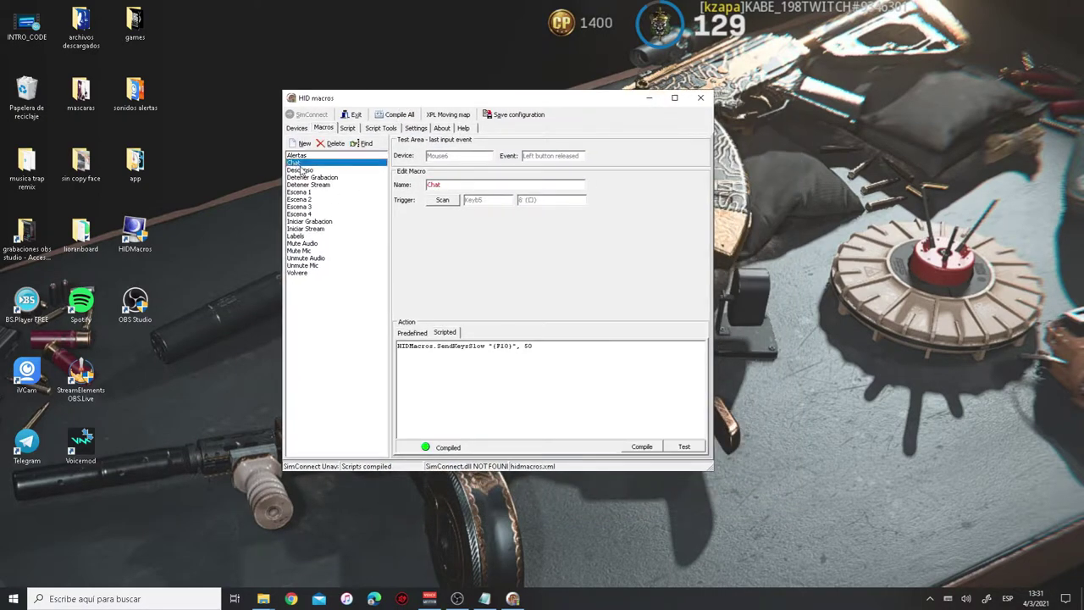
click(301, 171)
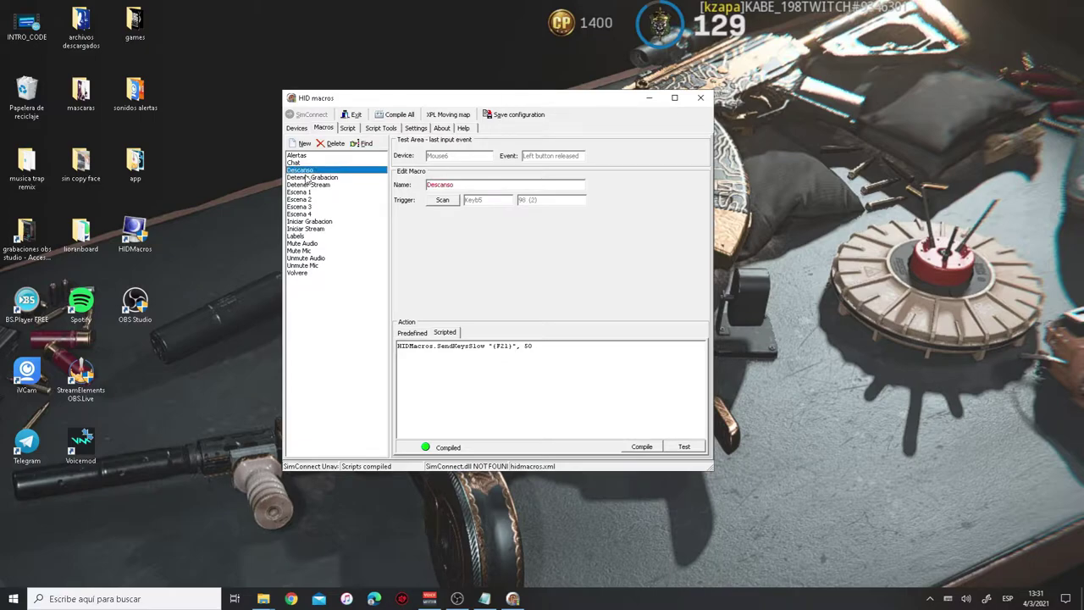
click(307, 178)
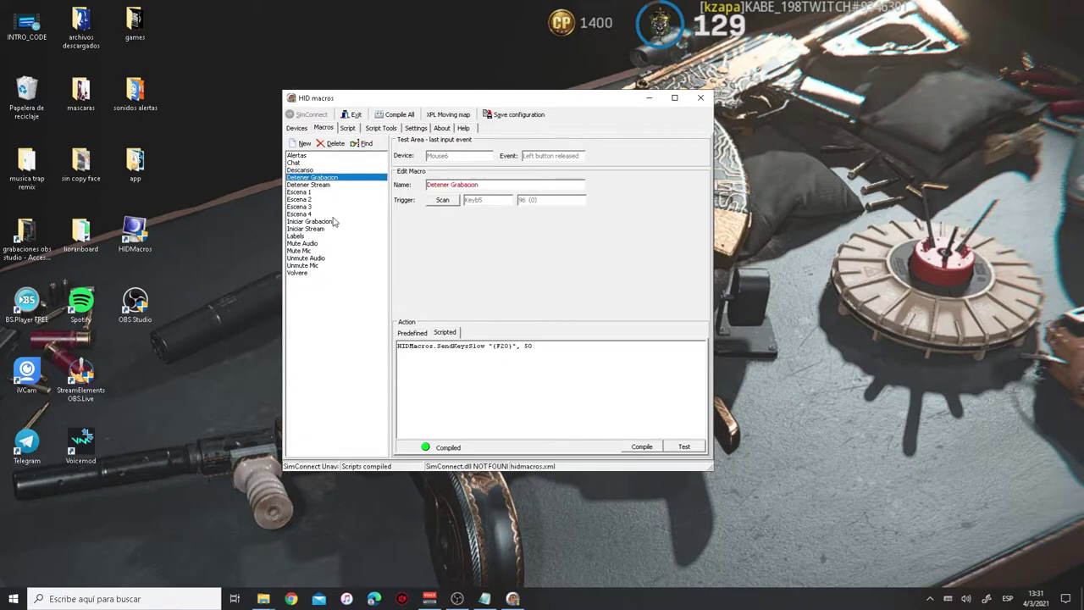
click(304, 192)
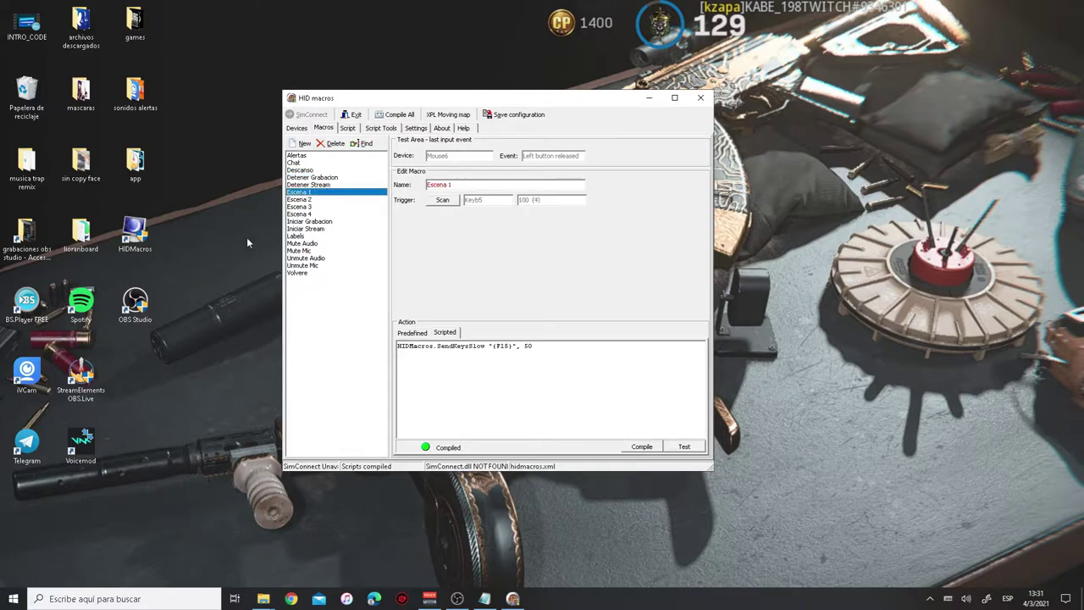
click(308, 200)
click(317, 207)
click(322, 214)
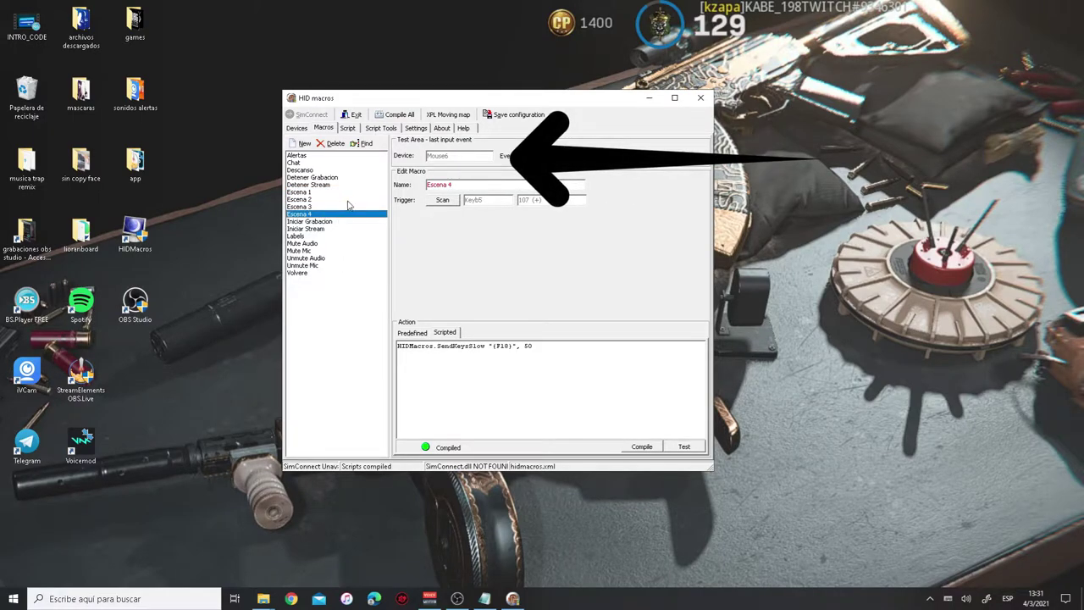
Assign numpad 7 of the second keyboard as the trigger of the Escena 1 macro and compile its script.
click(314, 193)
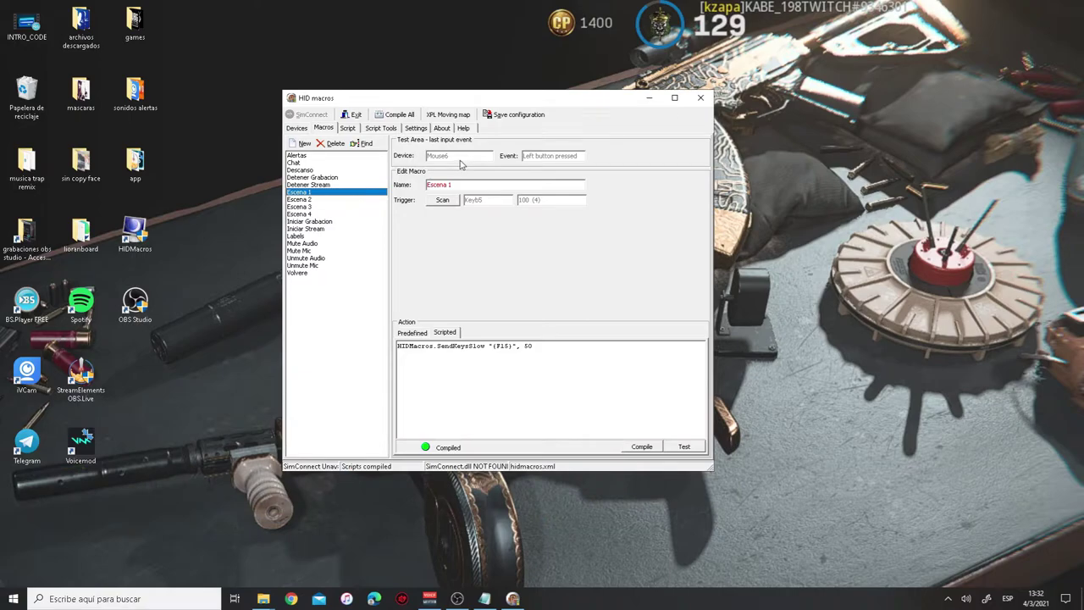
key(KP_7)
click(443, 200)
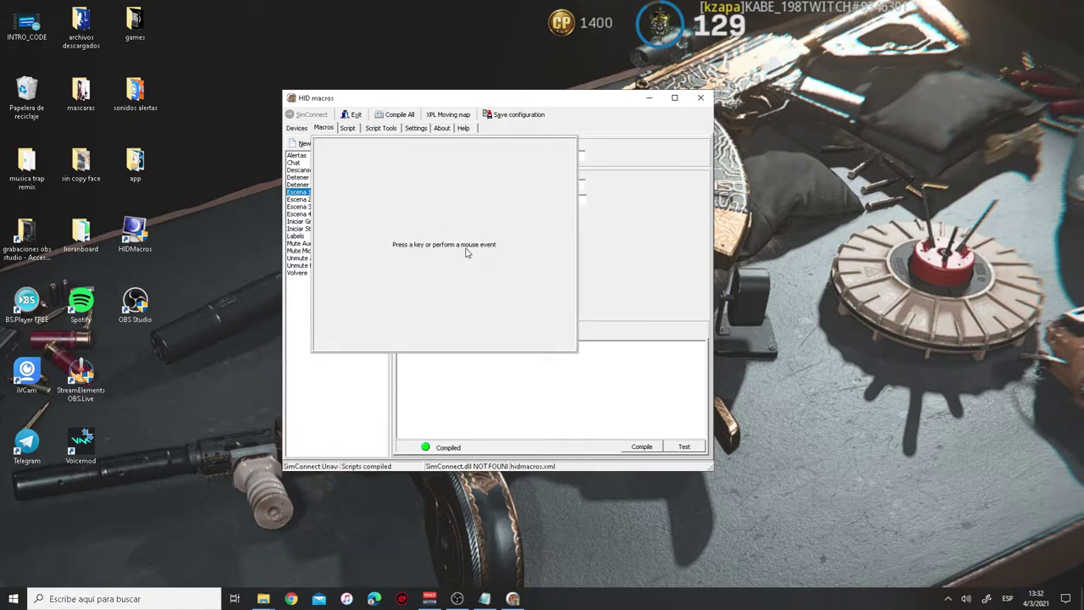
key(KP_7)
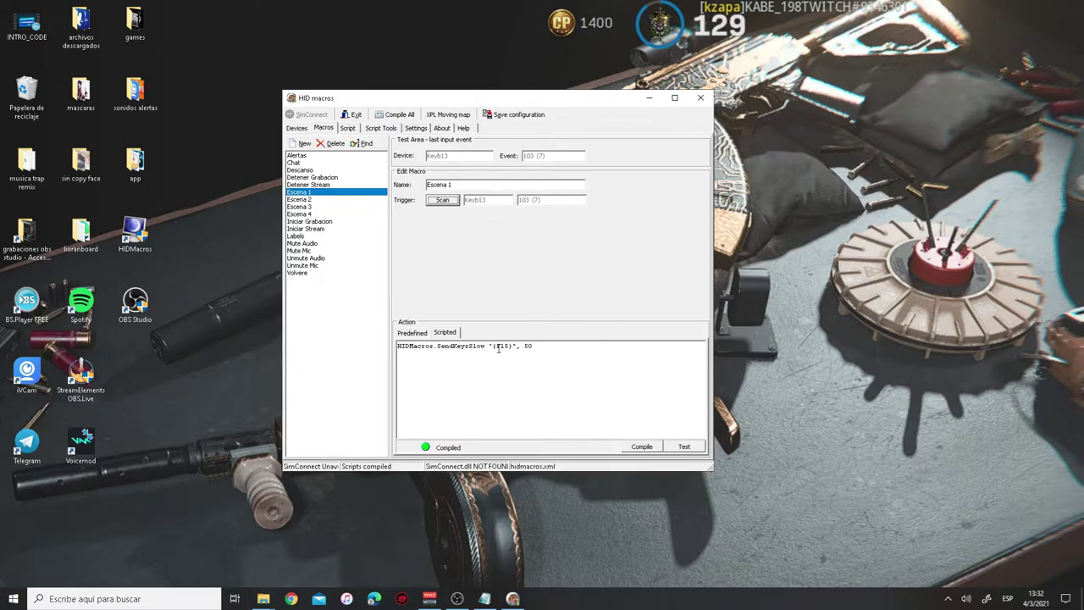
click(641, 449)
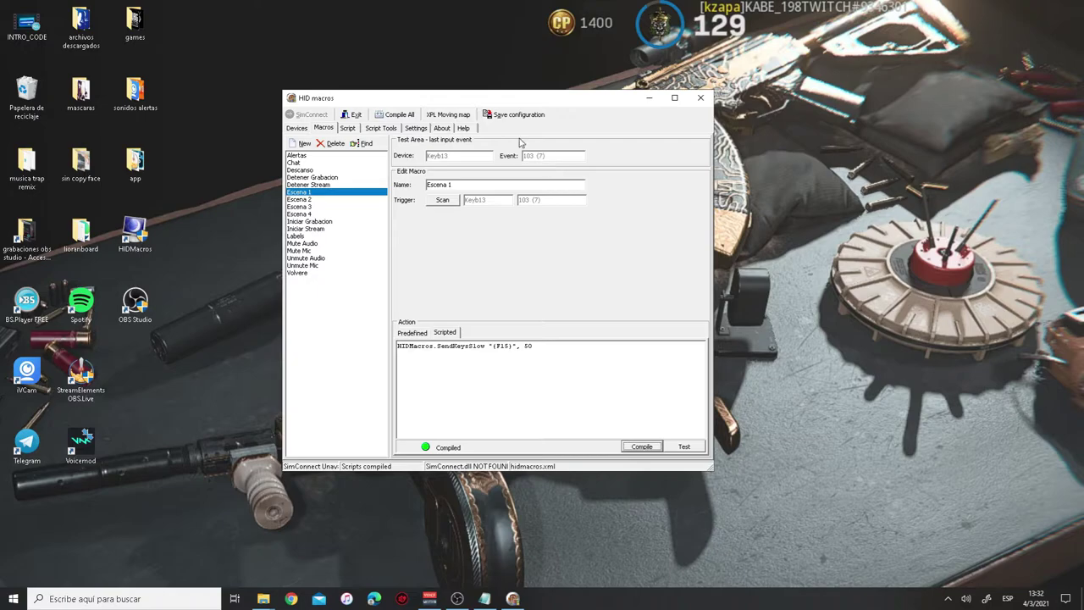
Rename the Escena 2 macro to "live cam" with numpad 8 of the second keyboard as trigger, then compile and save the configuration.
click(302, 200)
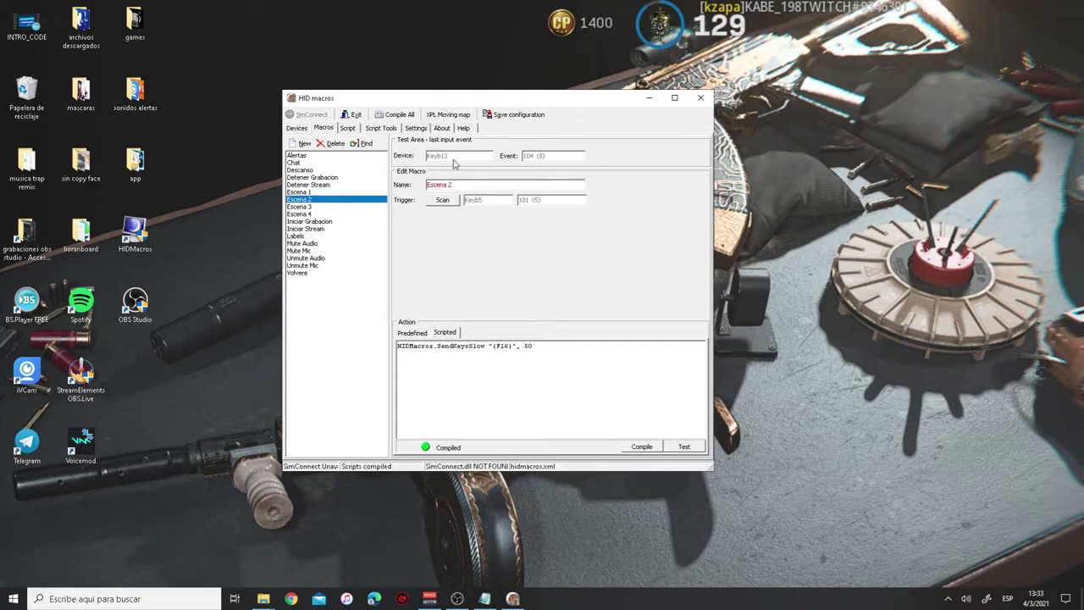
click(461, 185)
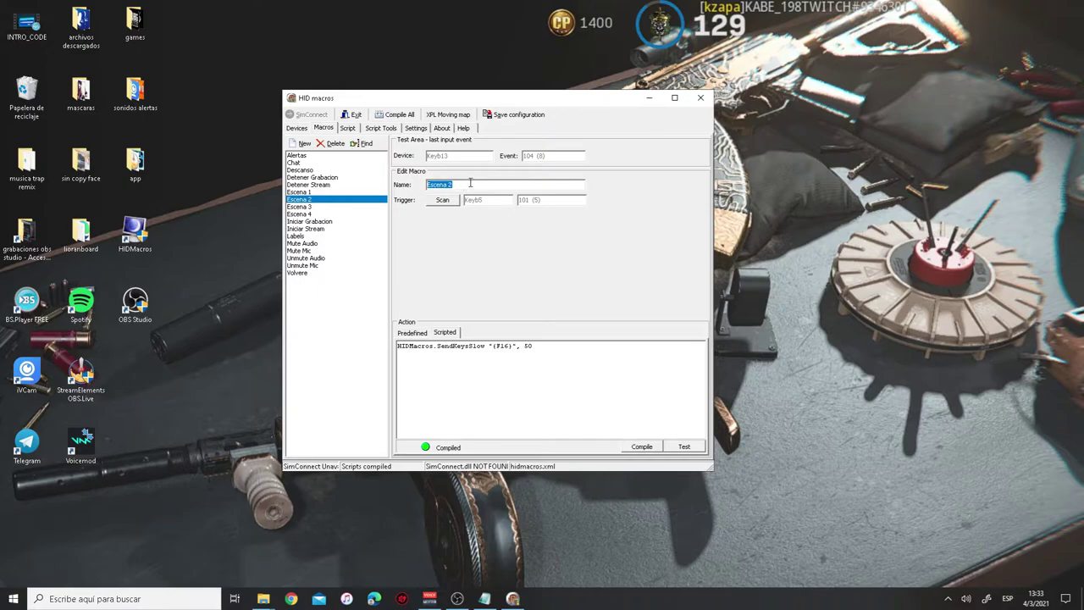
text(live cam)
click(442, 201)
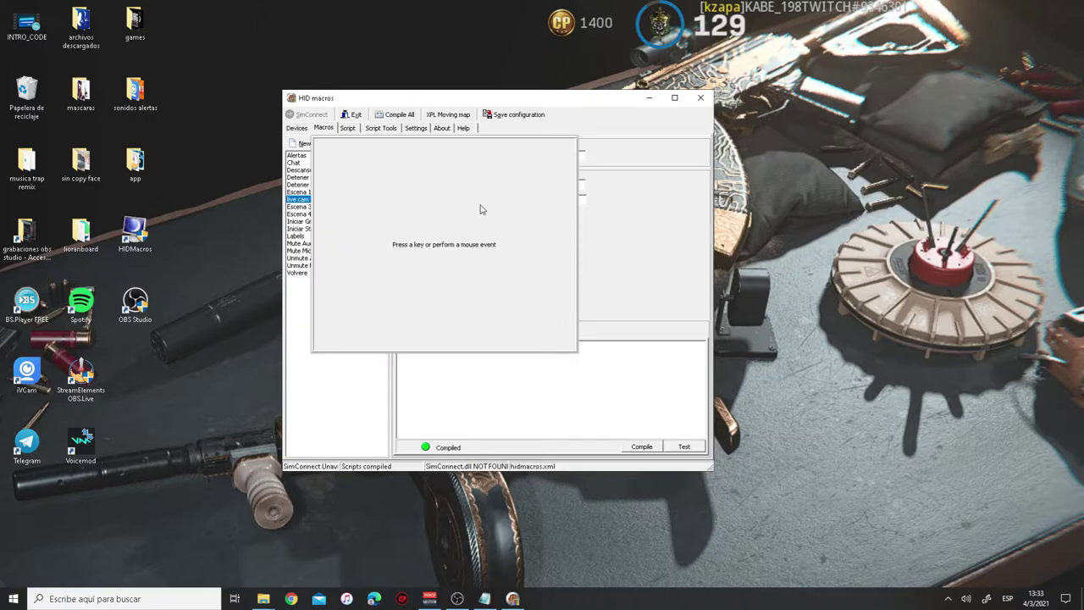
key(KP_8)
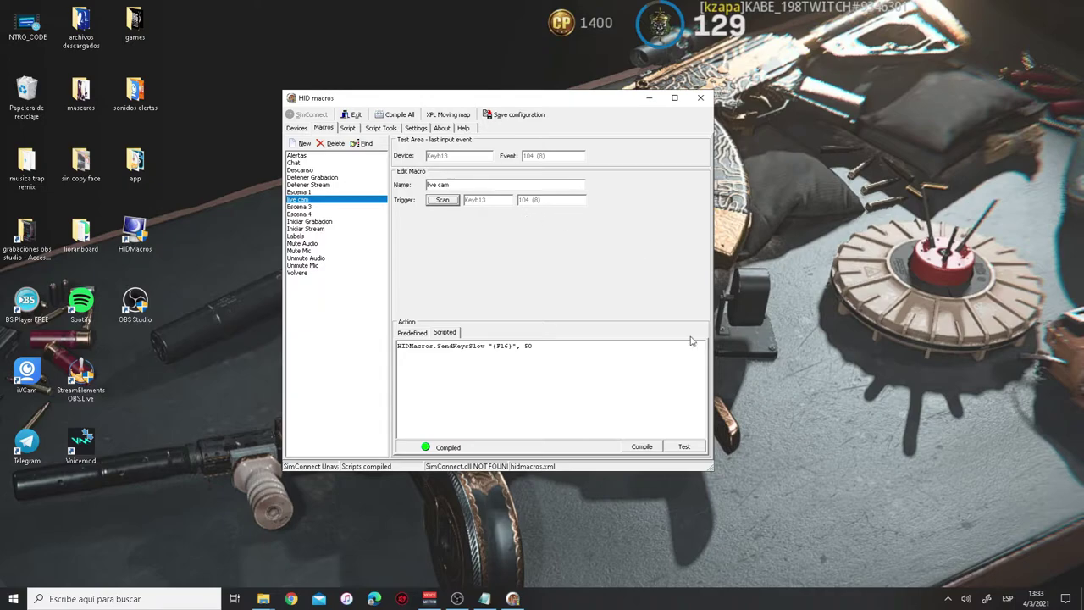
click(644, 449)
click(517, 115)
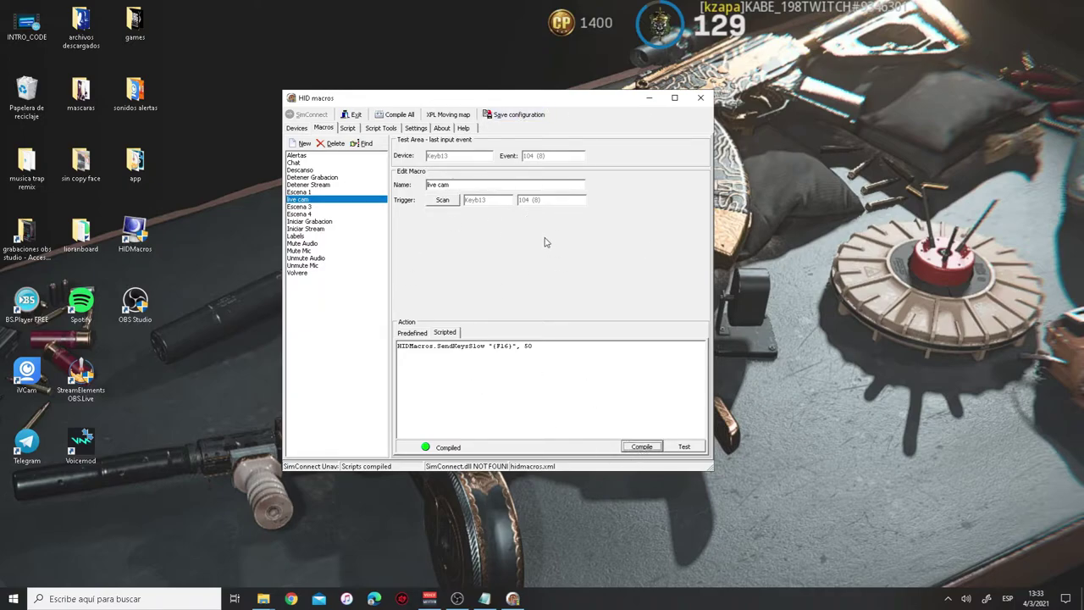
View the Escena 3 macro's trigger and script, then minimize the HID macros window.
click(310, 208)
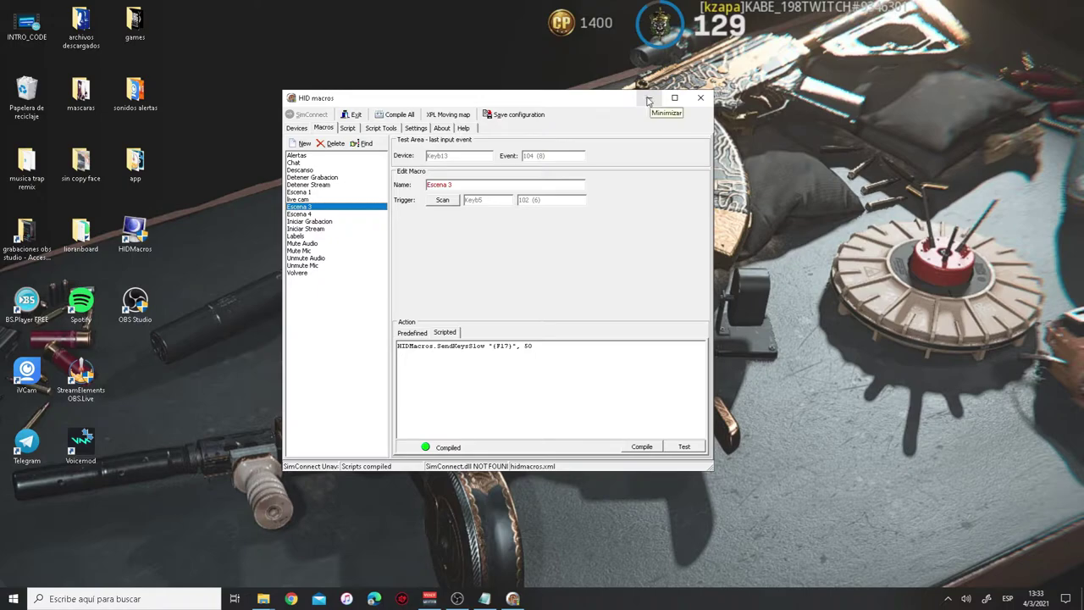
mouse_move(542, 102)
mouse_down()
mouse_move(582, 110)
mouse_move(523, 112)
mouse_up()
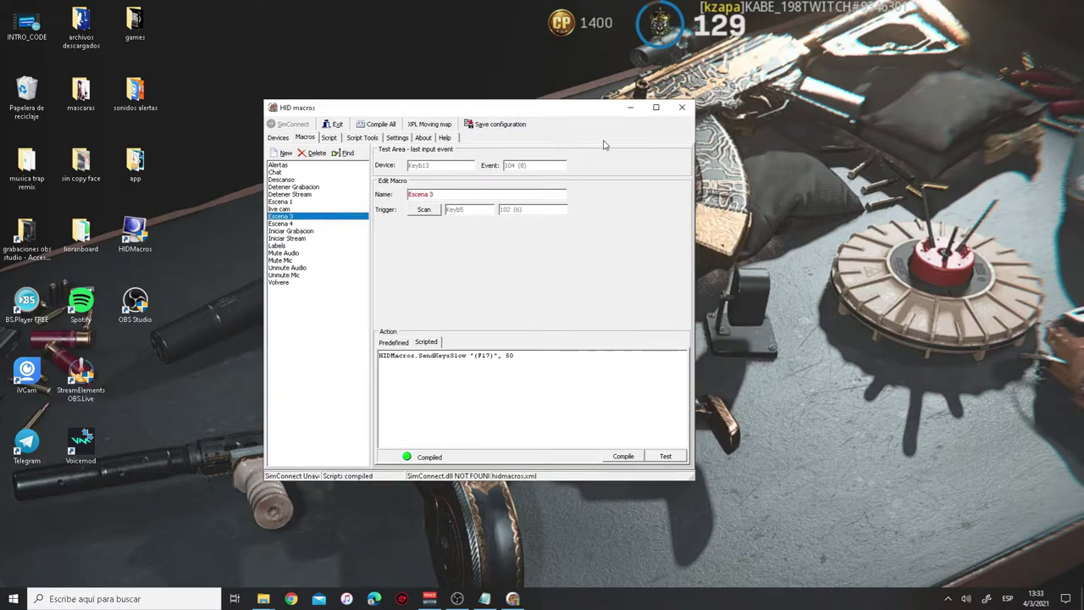
mouse_move(600, 115)
mouse_down()
mouse_move(644, 135)
mouse_move(592, 132)
mouse_up()
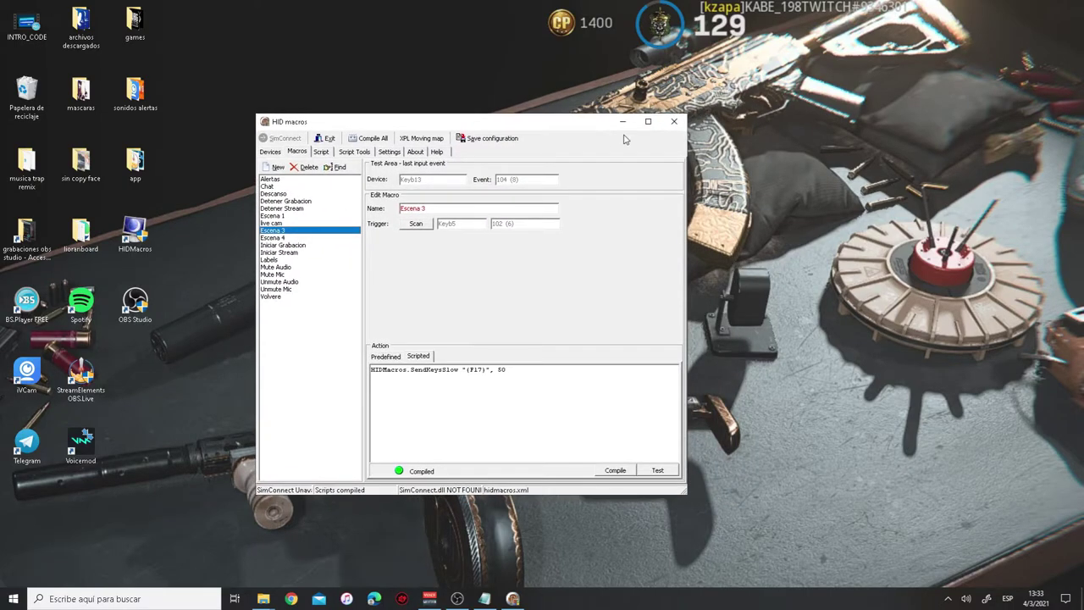
click(623, 124)
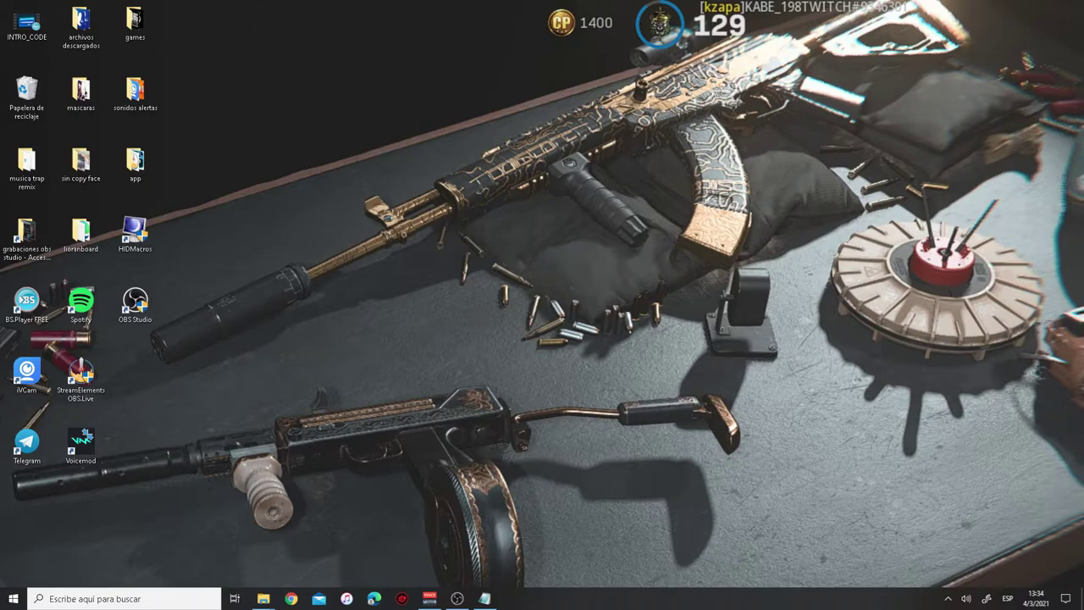
Switch to OBS, open its hotkey settings beside the scene list and find the scene-switch hotkey of 4 FULL CAM.
click(457, 598)
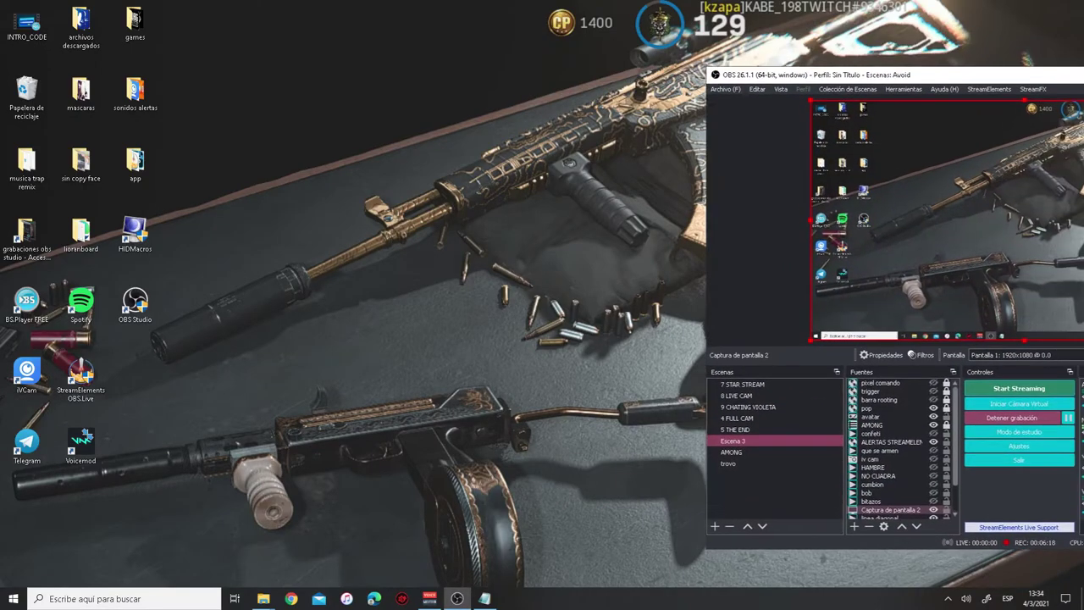
drag(1015, 76, 508, 54)
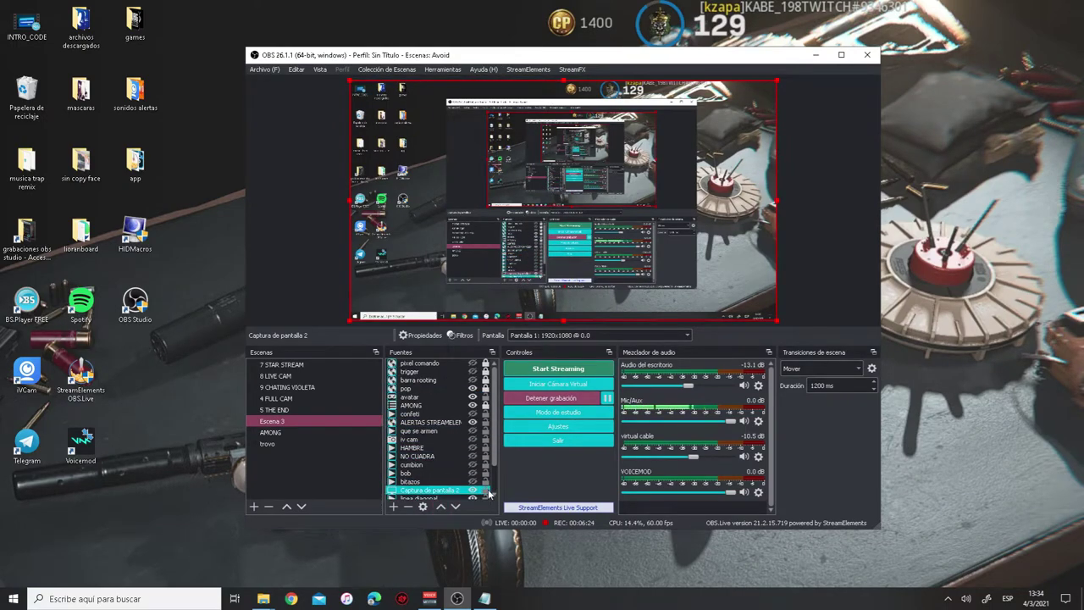
click(525, 429)
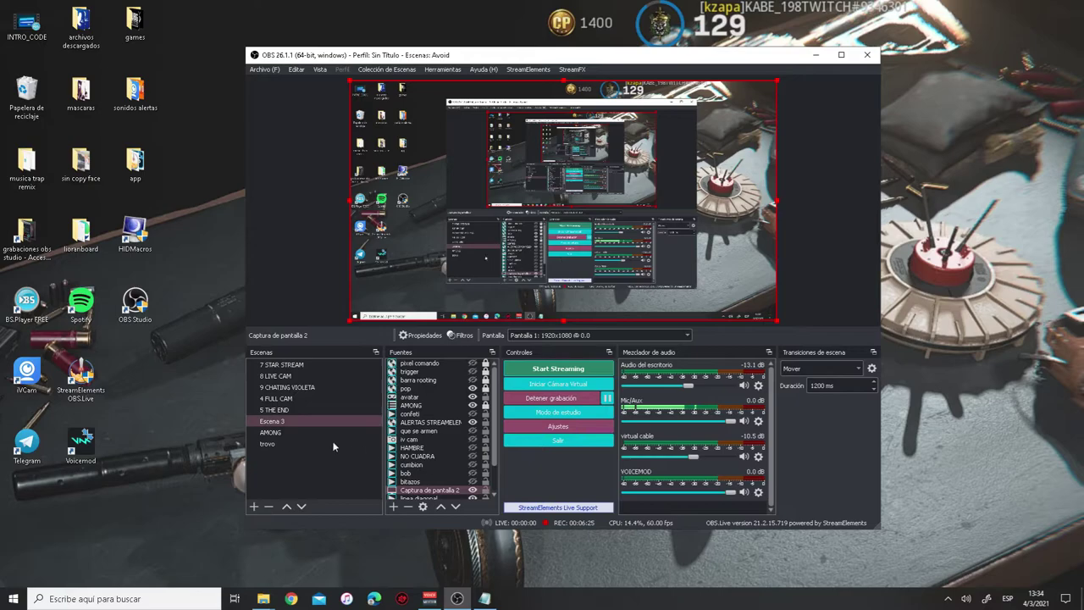
click(325, 244)
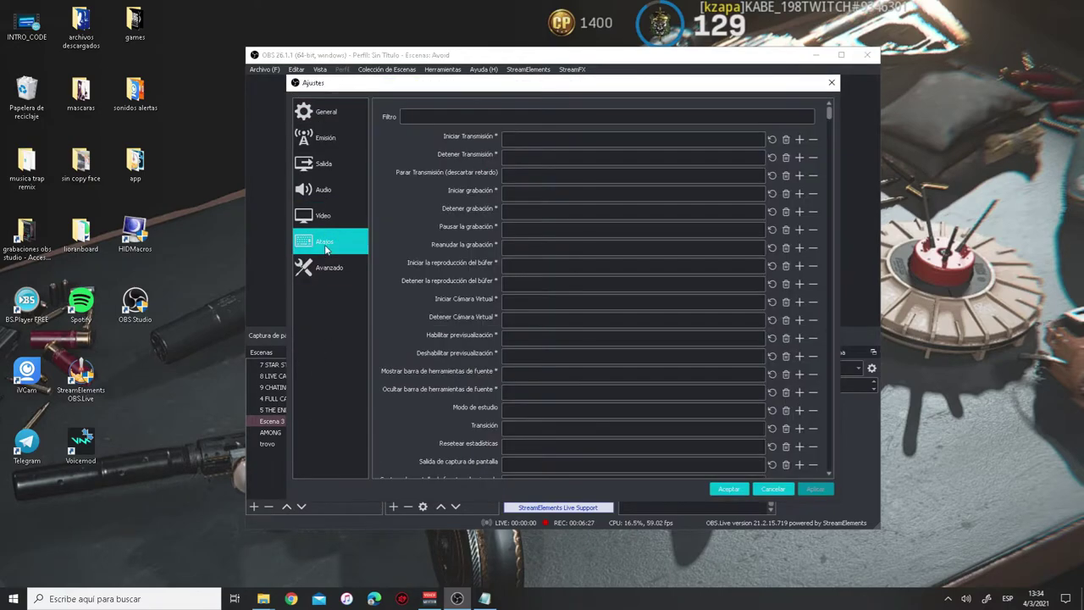
scroll(596, 263, down, 5)
scroll(596, 262, down, 1)
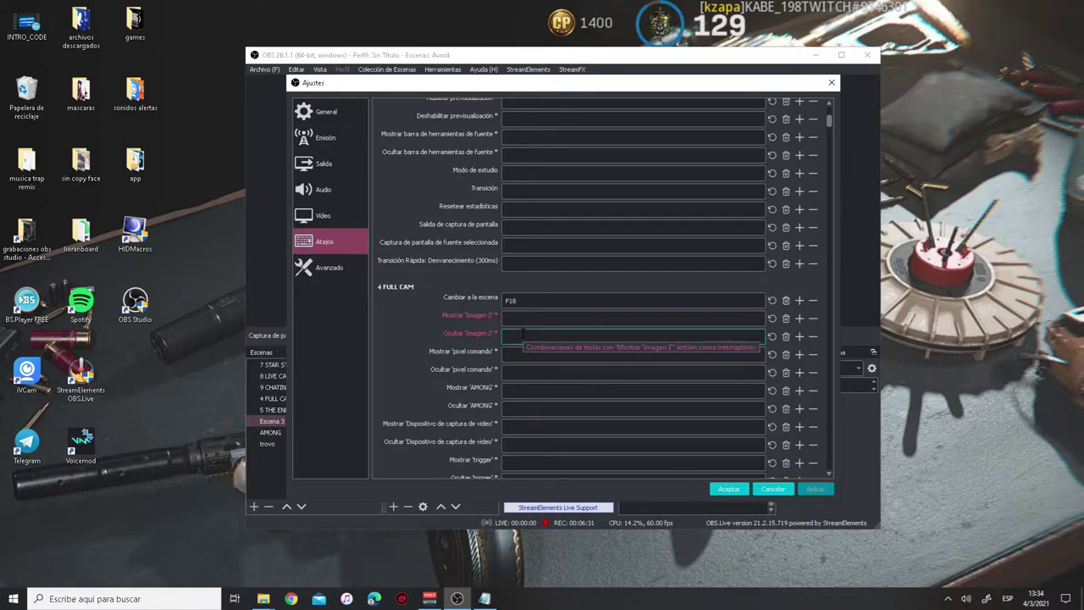
scroll(522, 334, down, 1)
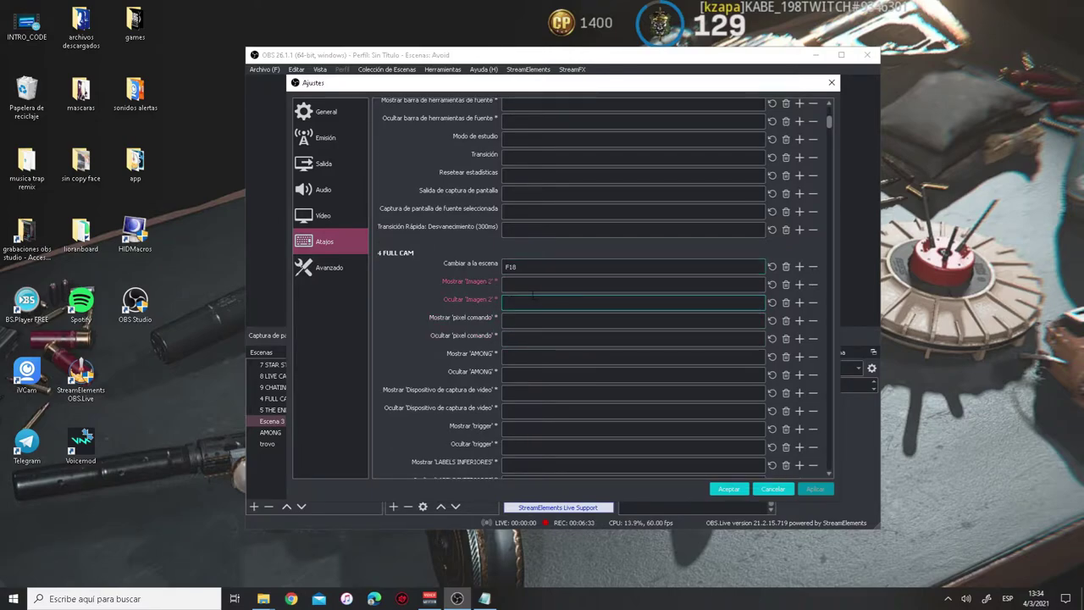
drag(461, 85, 542, 82)
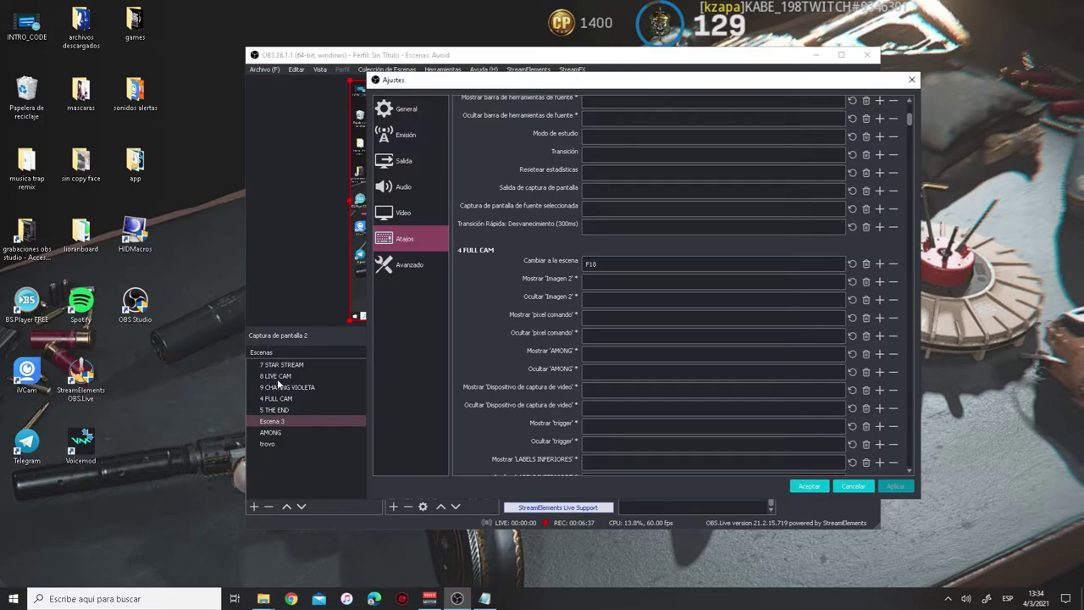
Clear the scene-switch hotkey of 8 LIVE CAM, record F16 for it from the second keyboard and apply the change.
scroll(614, 319, down, 7)
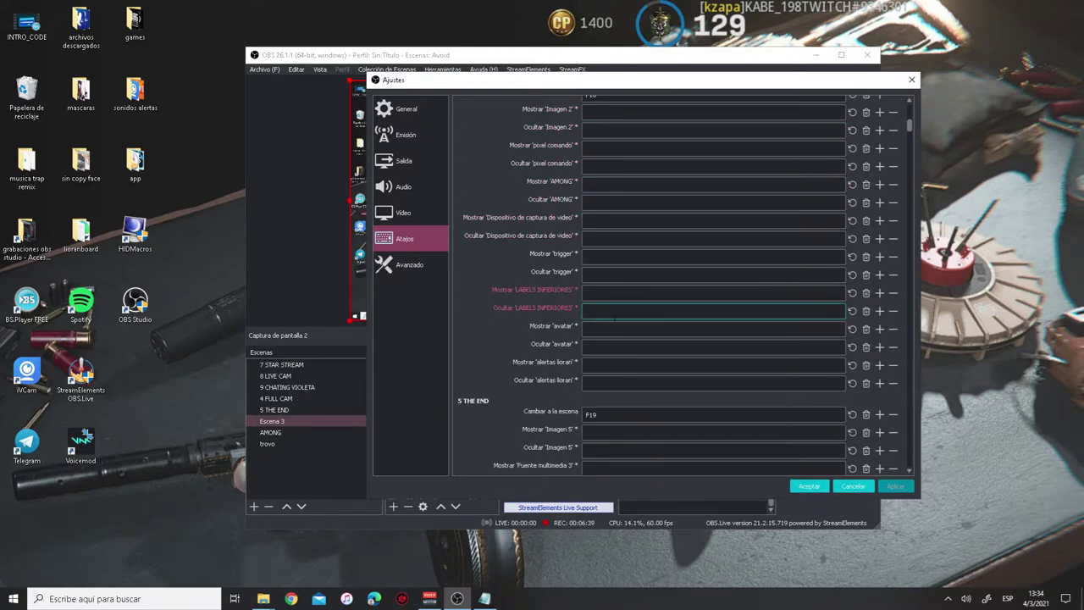
scroll(614, 319, down, 10)
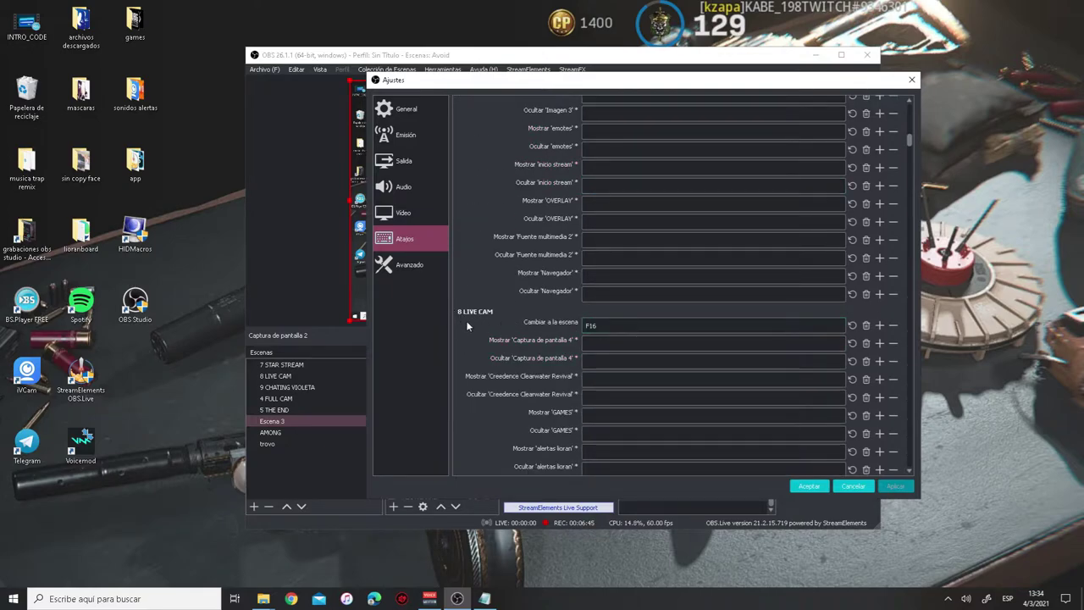
mouse_move(547, 341)
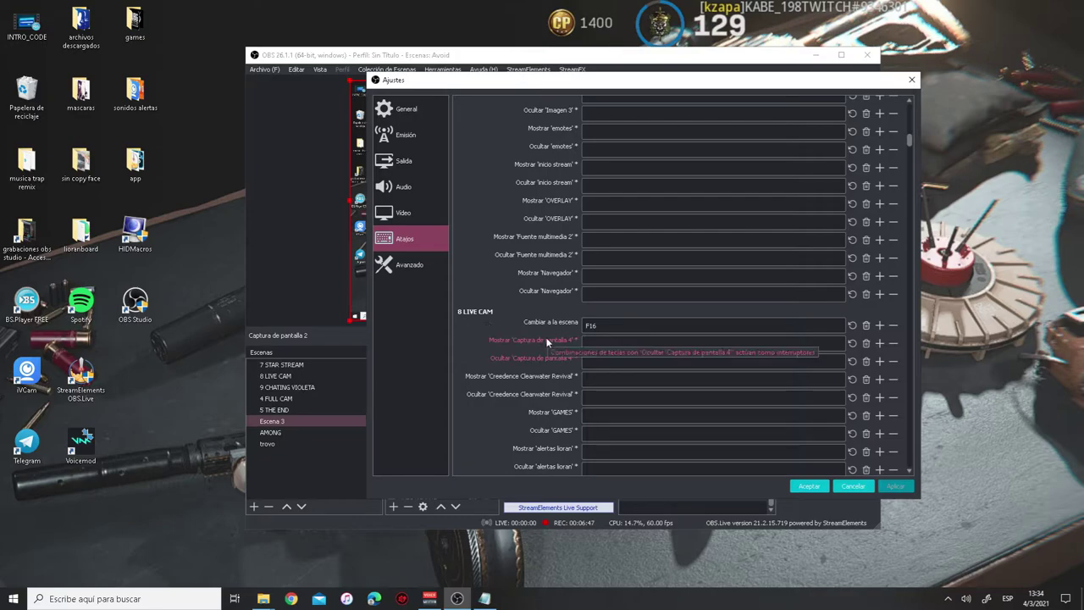
click(884, 332)
click(865, 325)
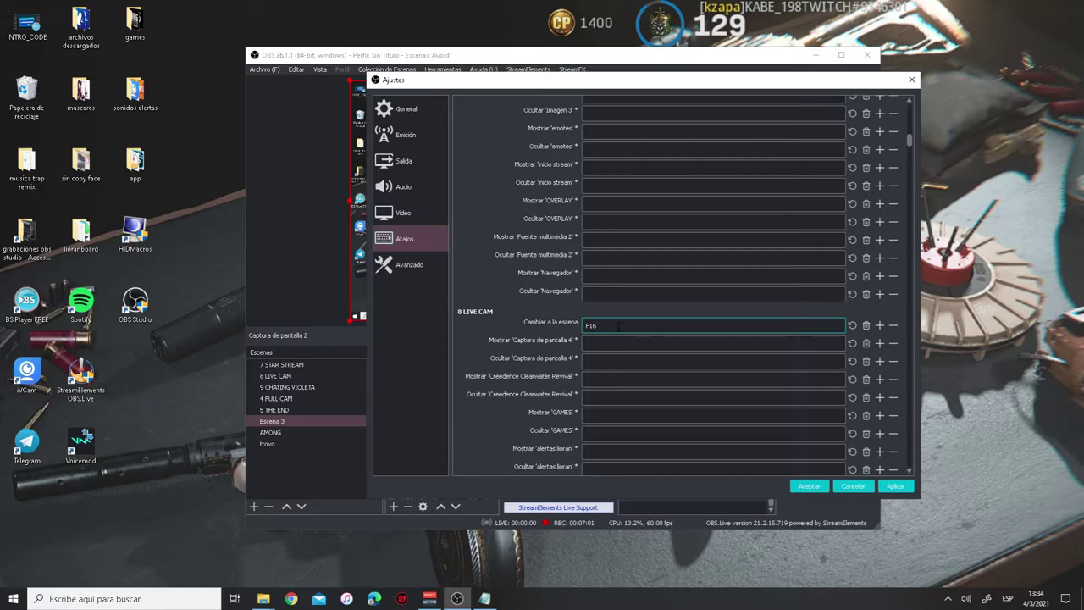
click(893, 487)
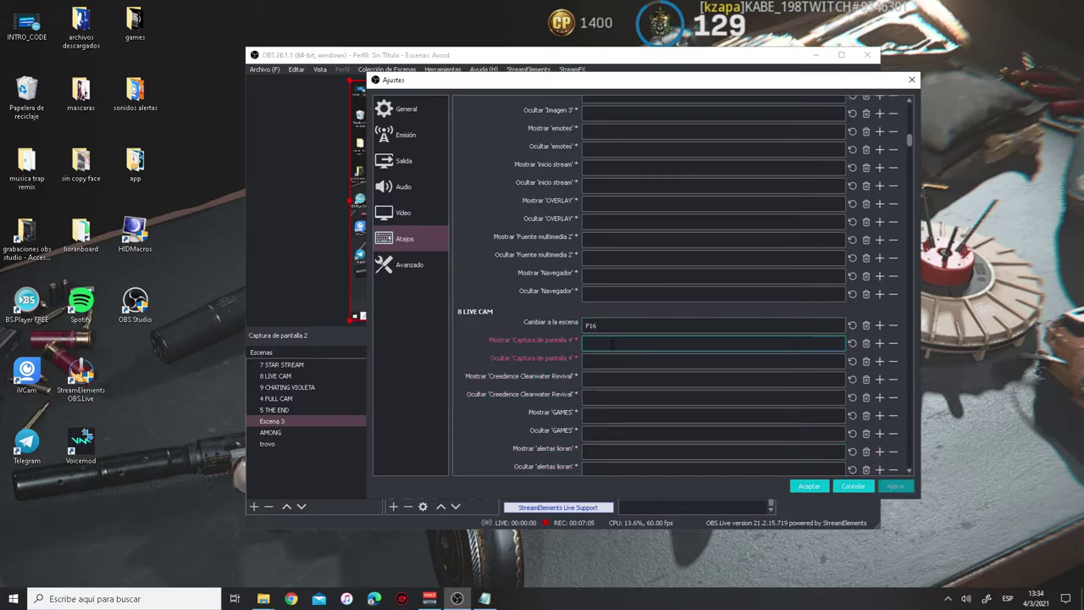
Switch back to HID macros, move its window clear of the OBS scene list and rename the Escena 1 macro to "star stream".
click(948, 597)
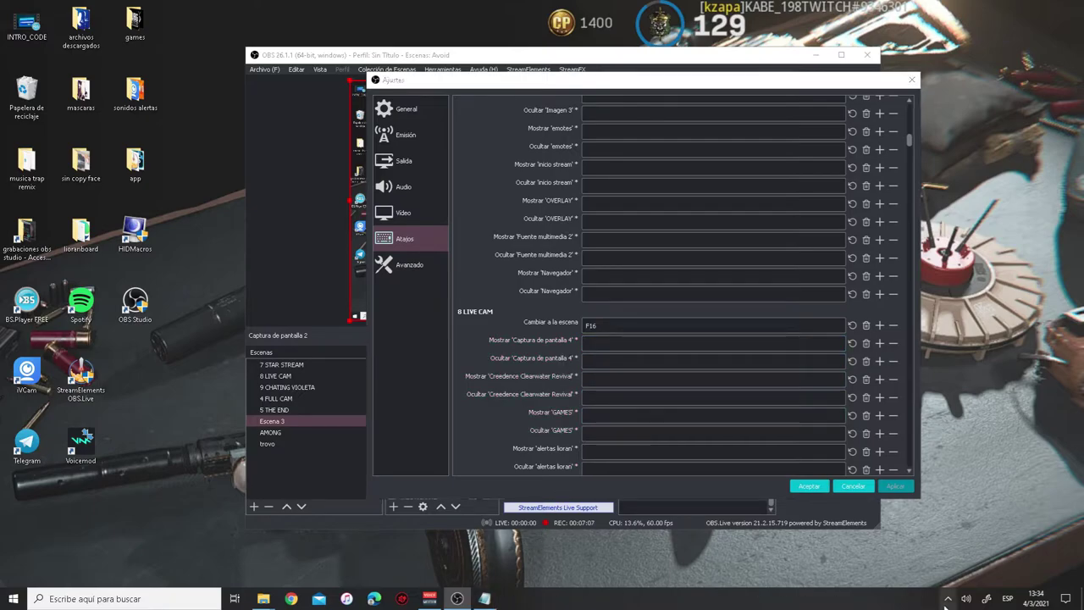
click(948, 576)
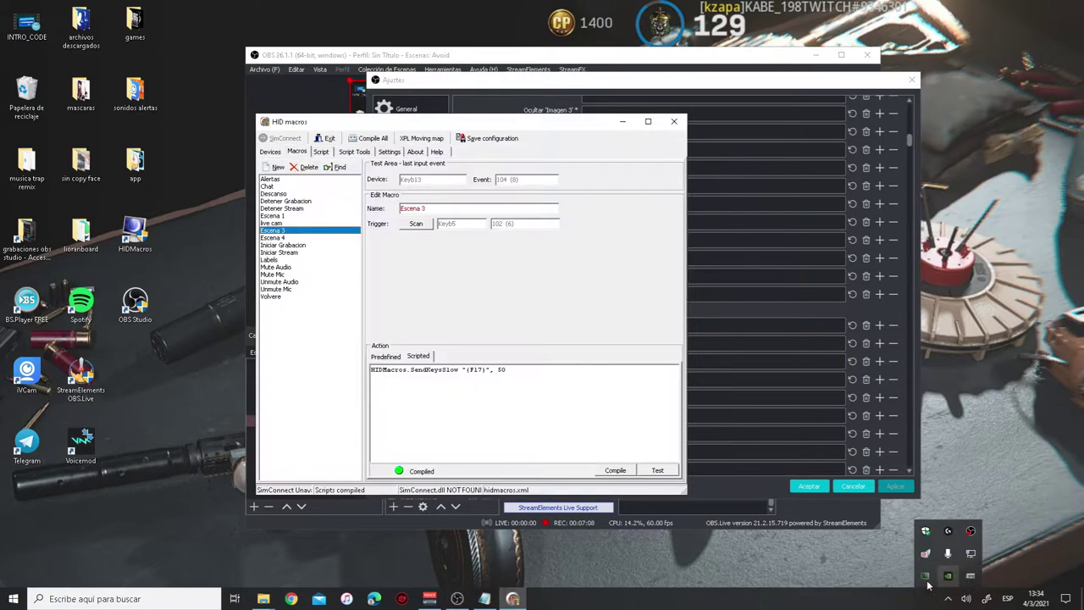
click(285, 223)
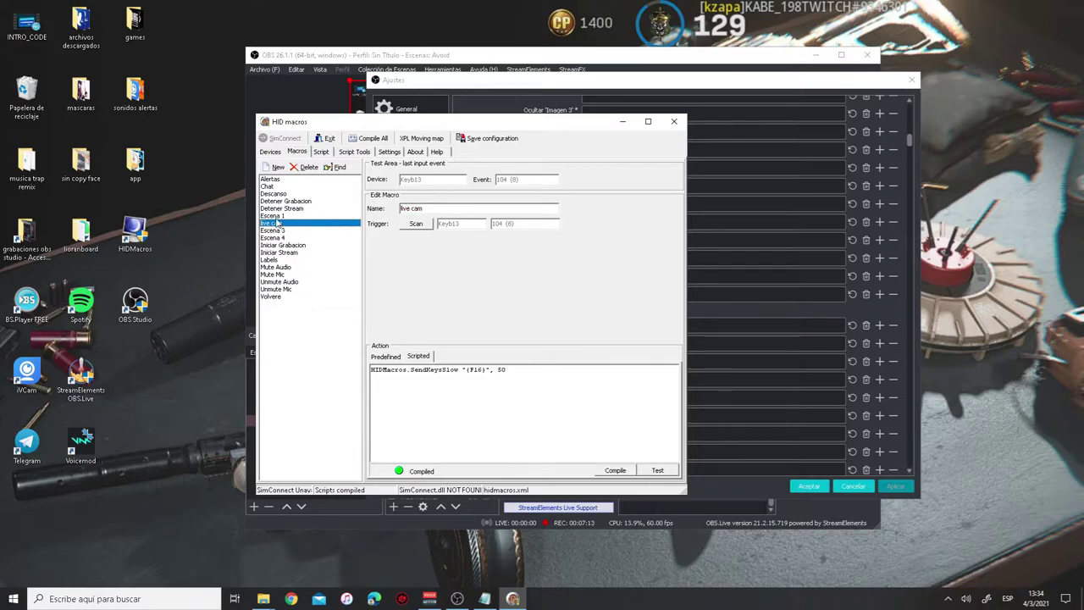
click(286, 216)
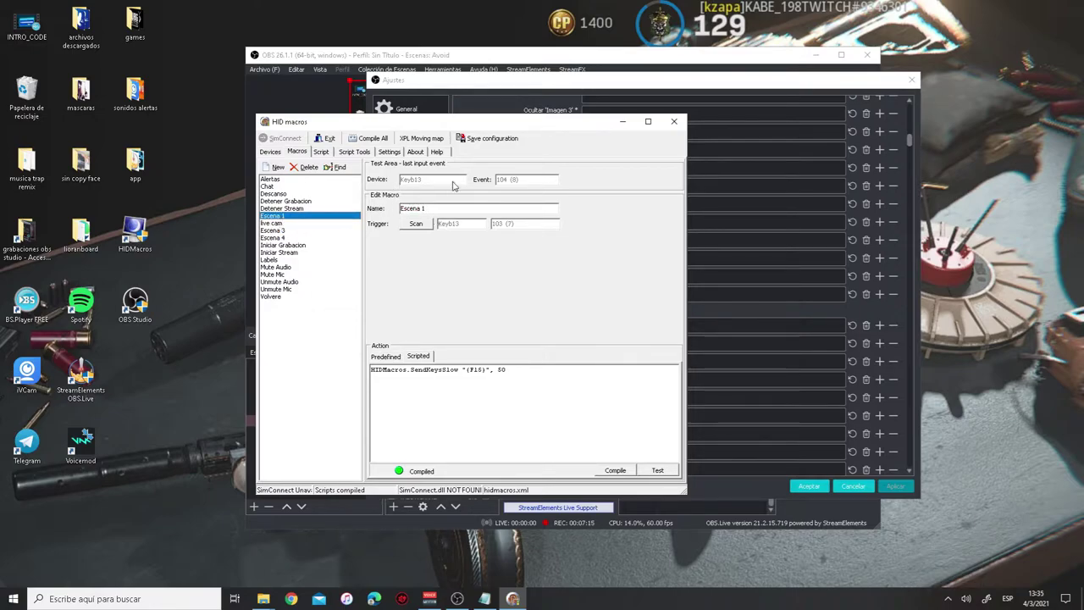
drag(491, 129, 760, 162)
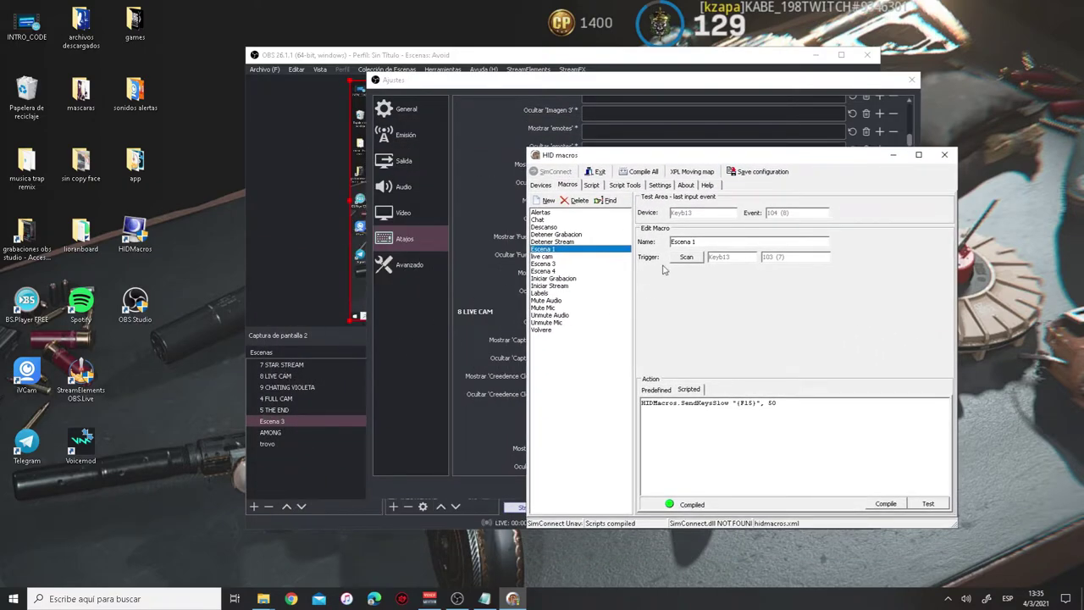
drag(709, 242, 660, 251)
text(star stream)
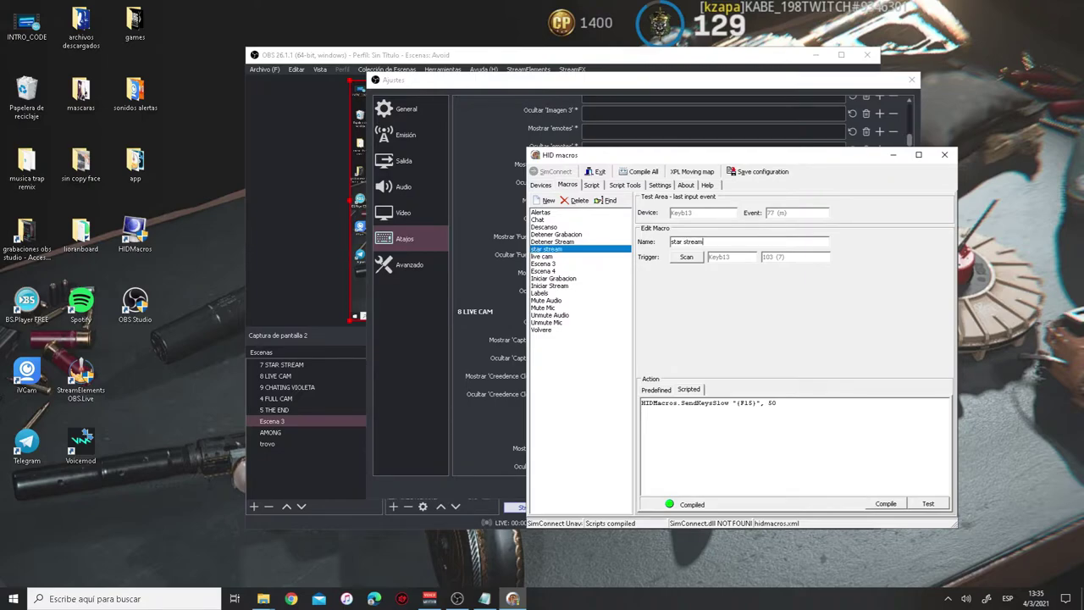
Scan numpad 7 of the second keyboard as the star stream macro's trigger, compile its script and minimize HID macros.
click(687, 257)
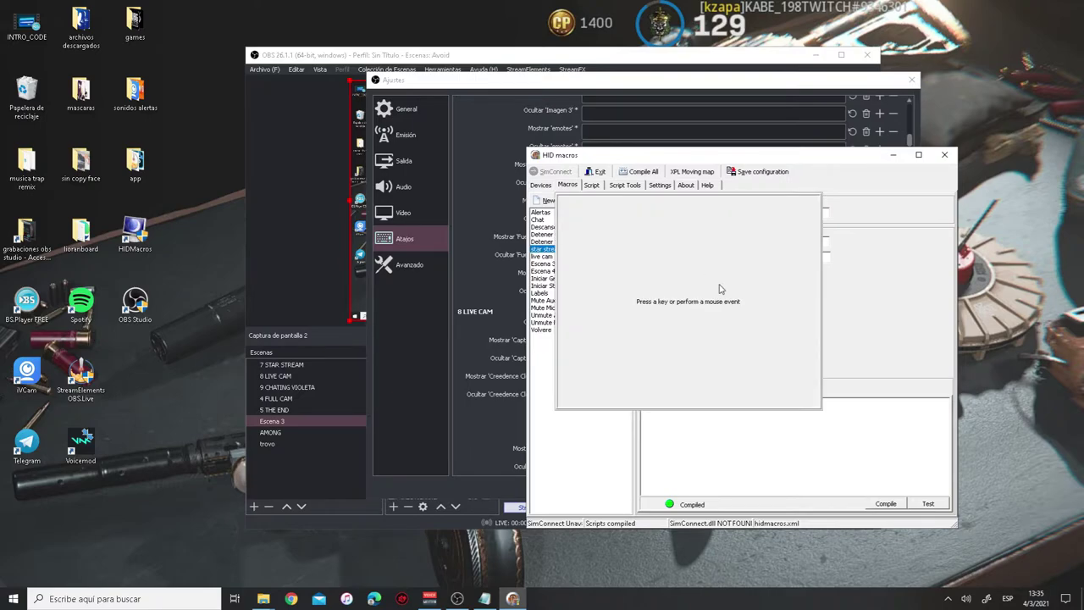
key(KP_7)
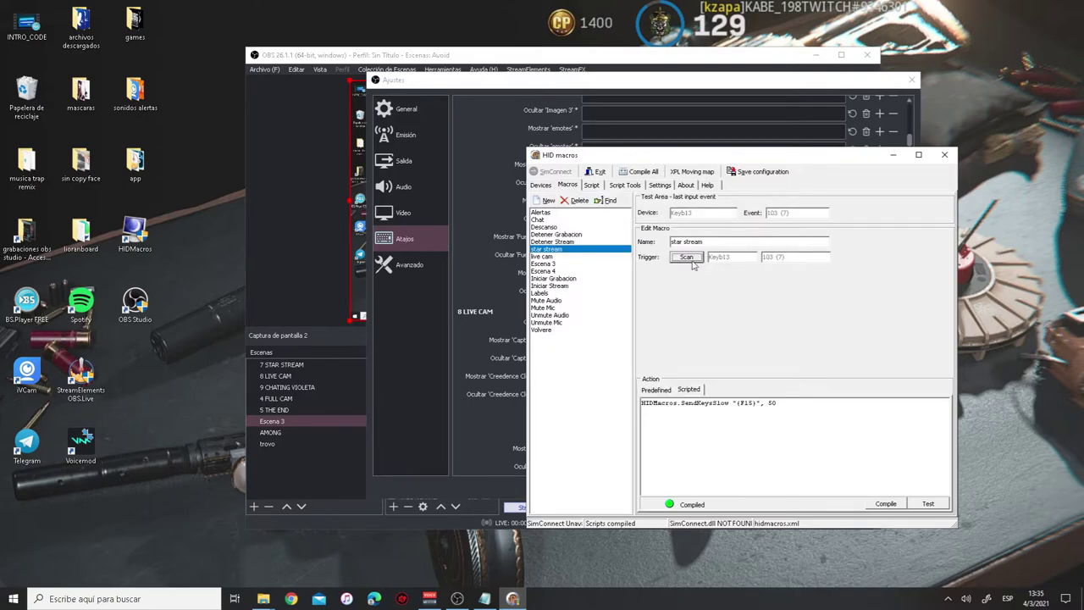
click(894, 506)
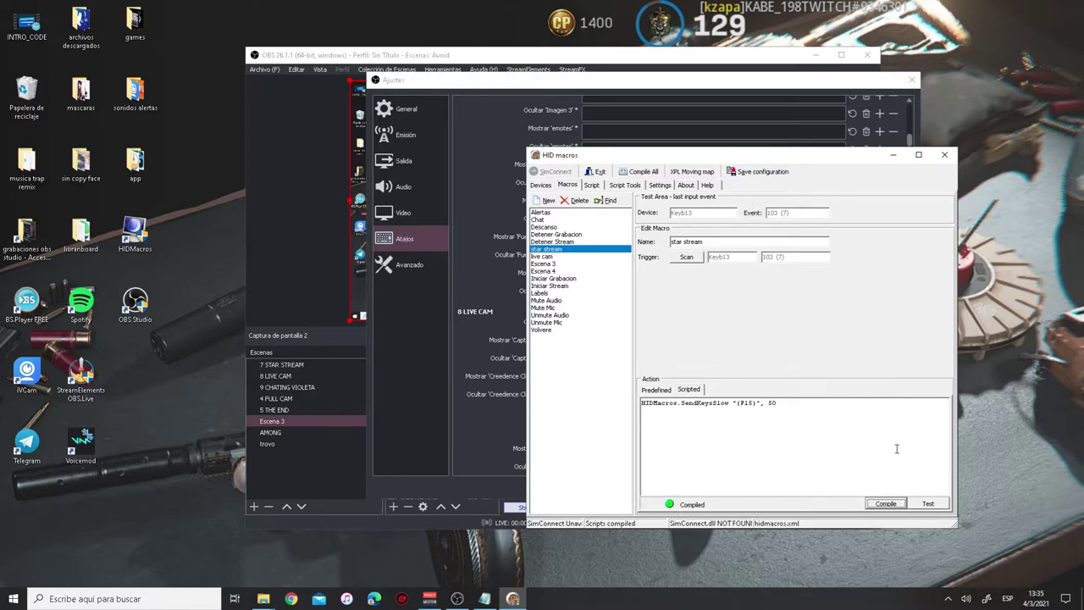
click(892, 154)
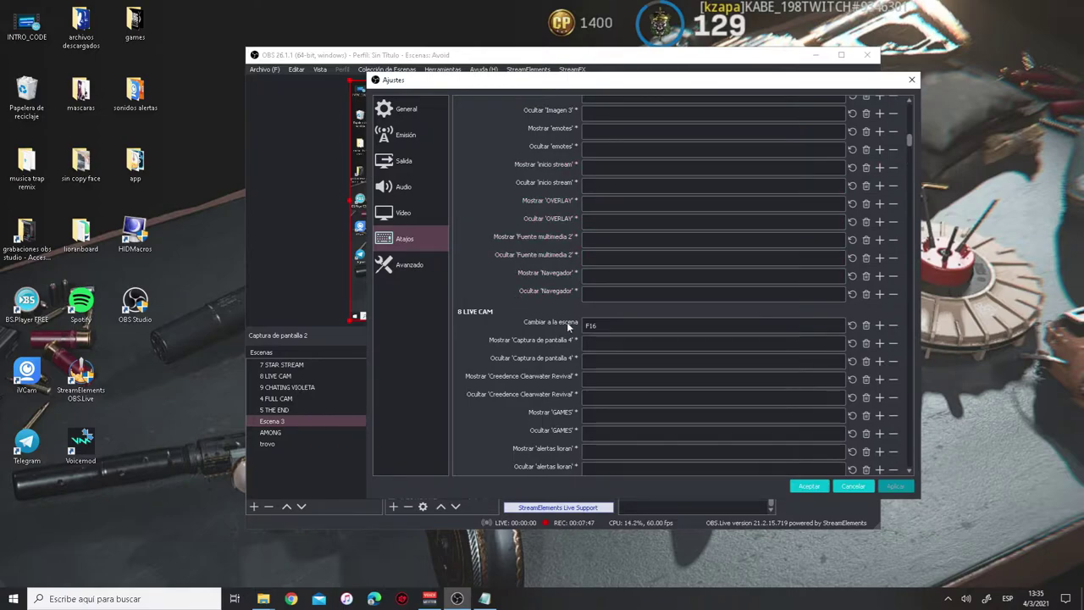
Clear the scene-switch hotkey of 7 STAR STREAM in OBS, record F15 for it and accept the settings.
scroll(575, 323, up, 5)
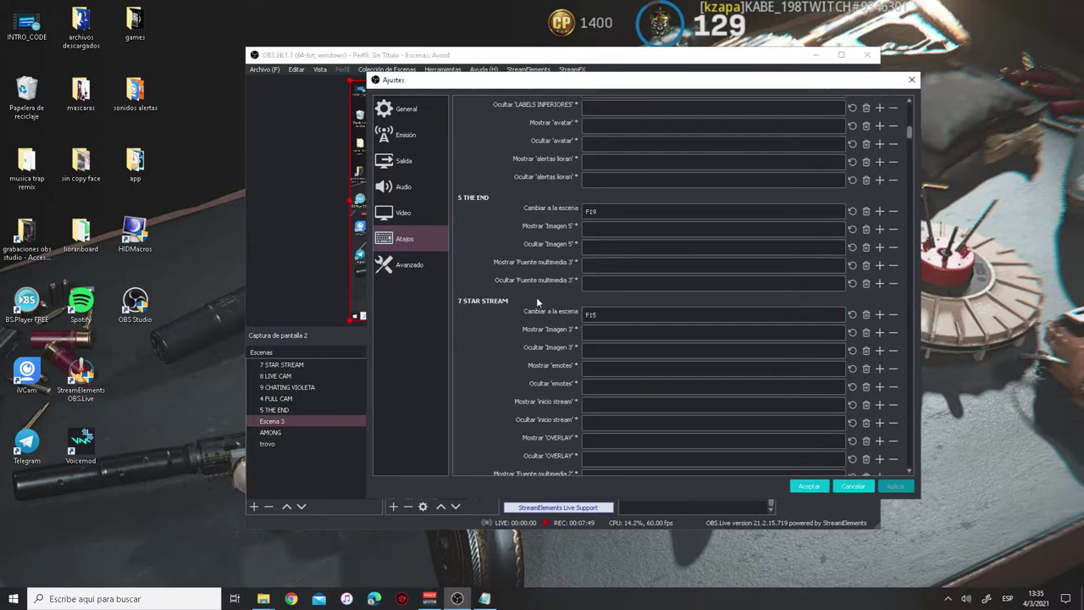
click(865, 314)
click(628, 332)
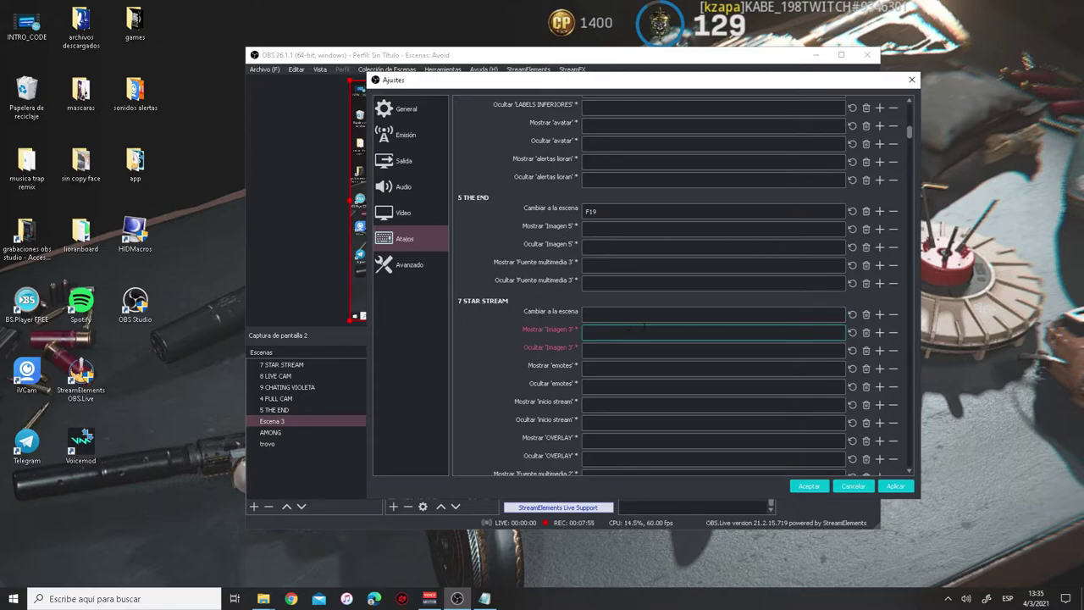
click(612, 317)
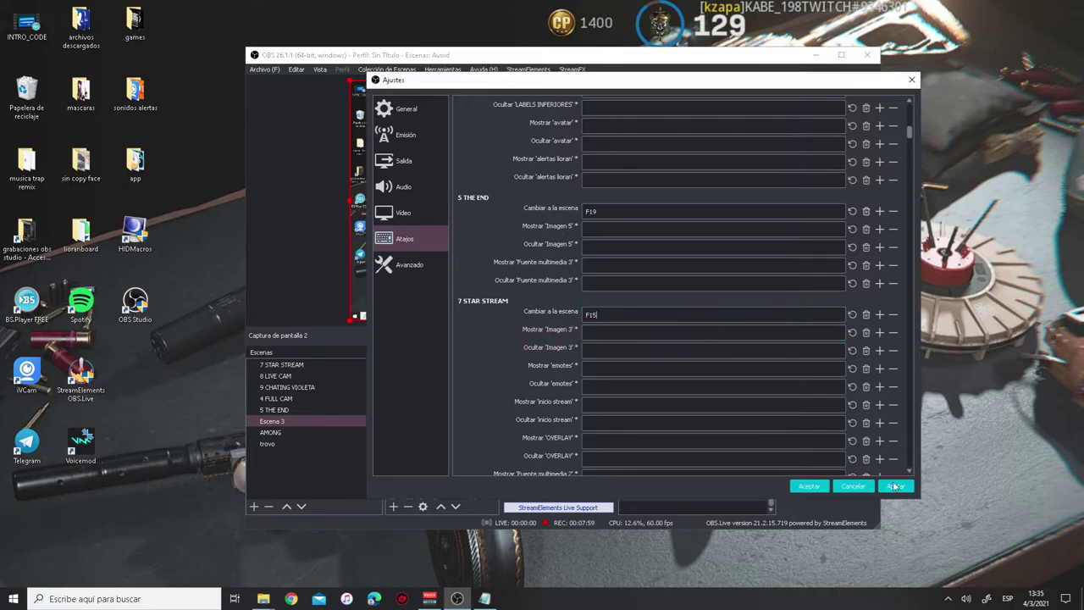
click(808, 486)
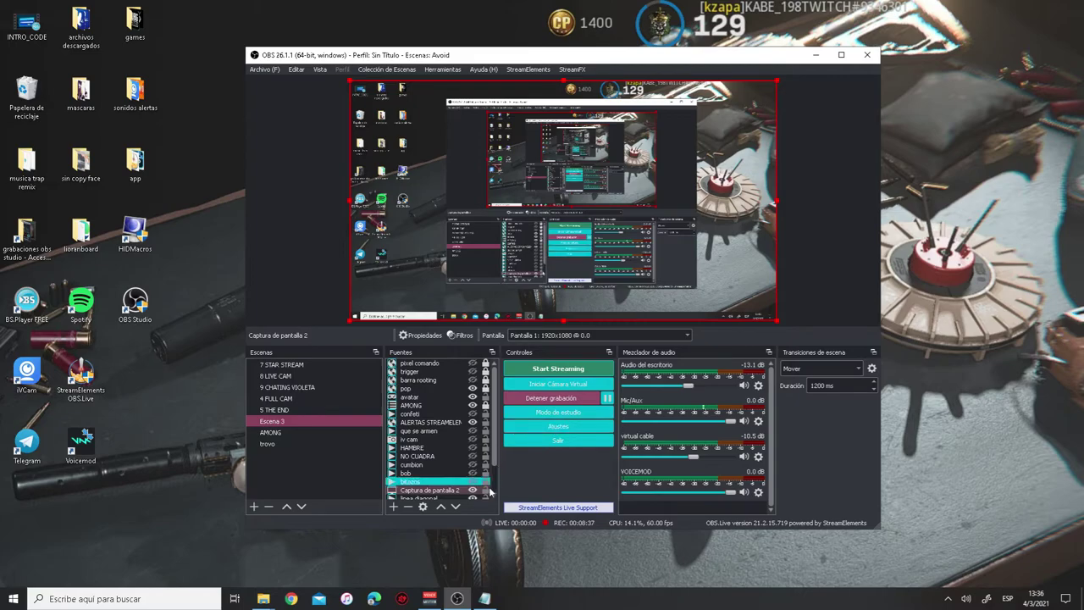
click(315, 422)
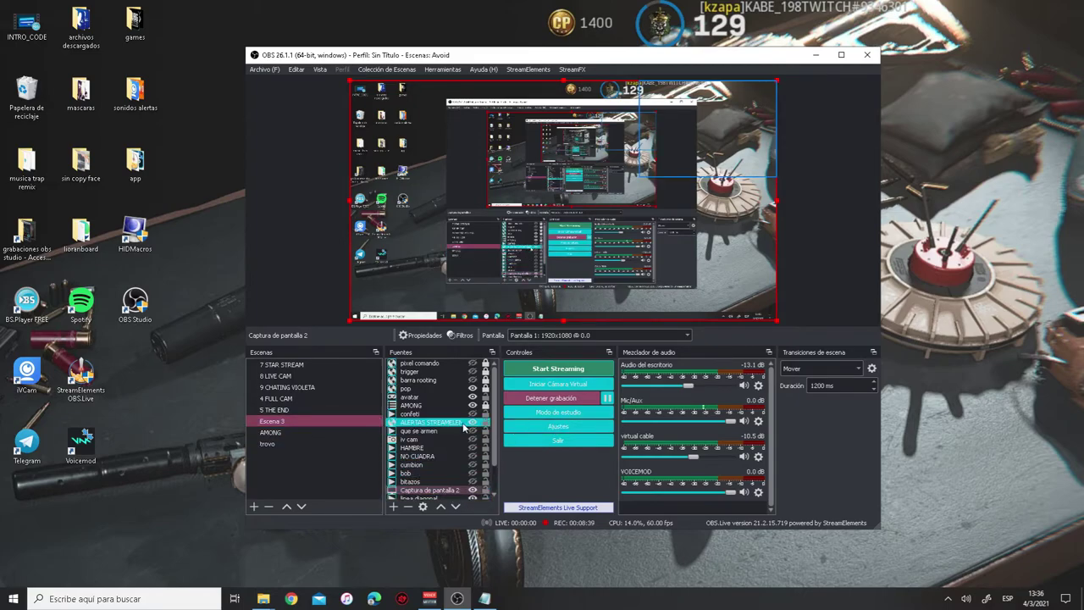